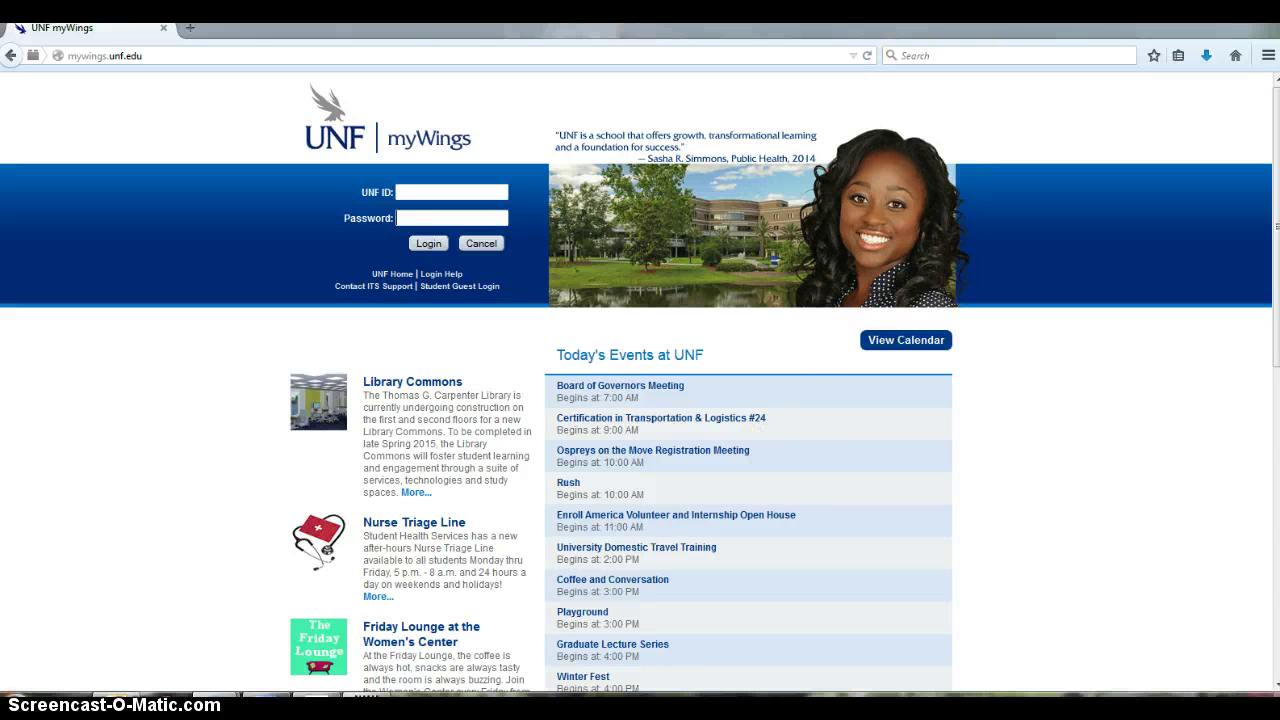
Replace the myWings page with the SuperTracker site at supertracker.usda.gov
click(173, 55)
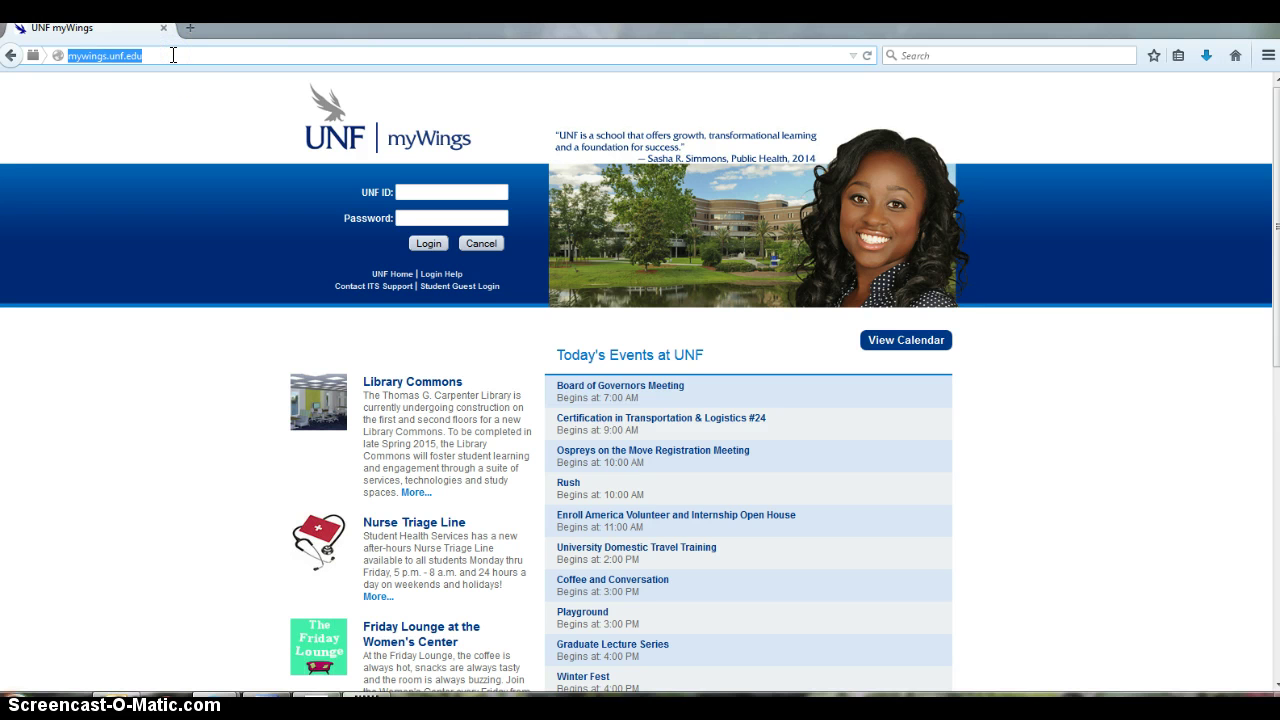
text(supertracker.usda.gov/)
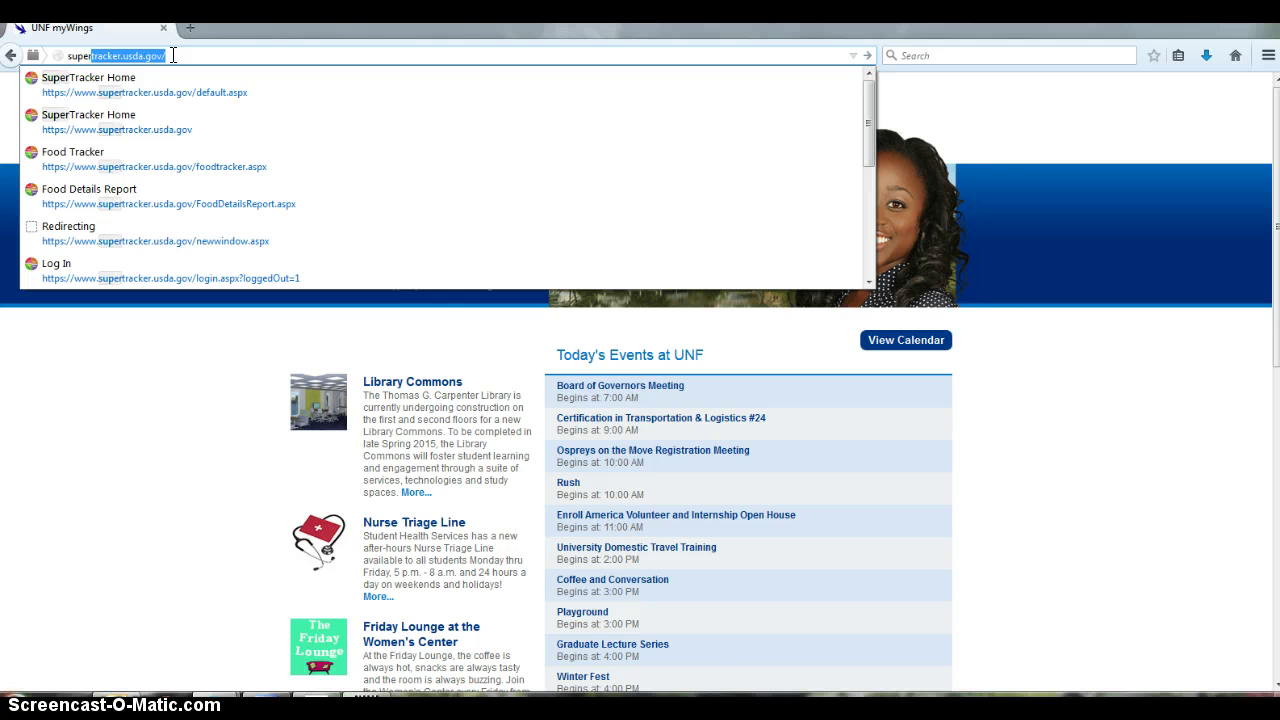
key(Return)
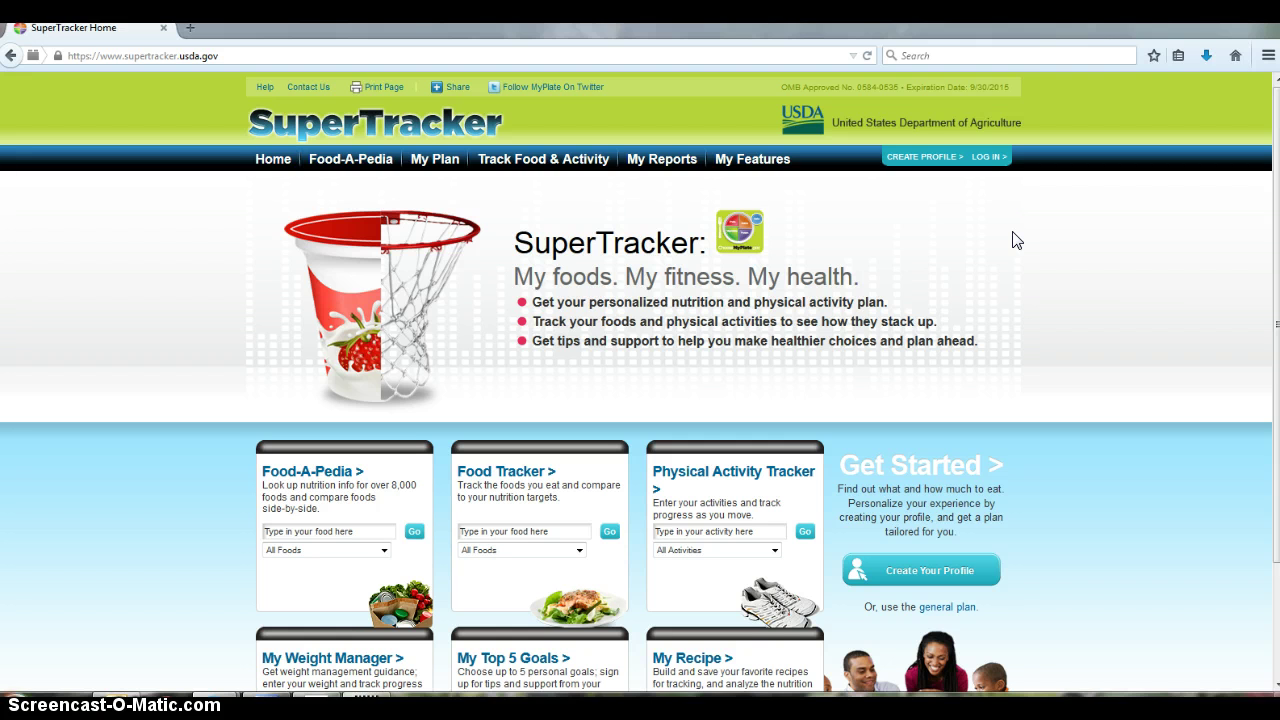
Open Create Profile, scroll through the empty sign-up form and try submitting it
click(932, 159)
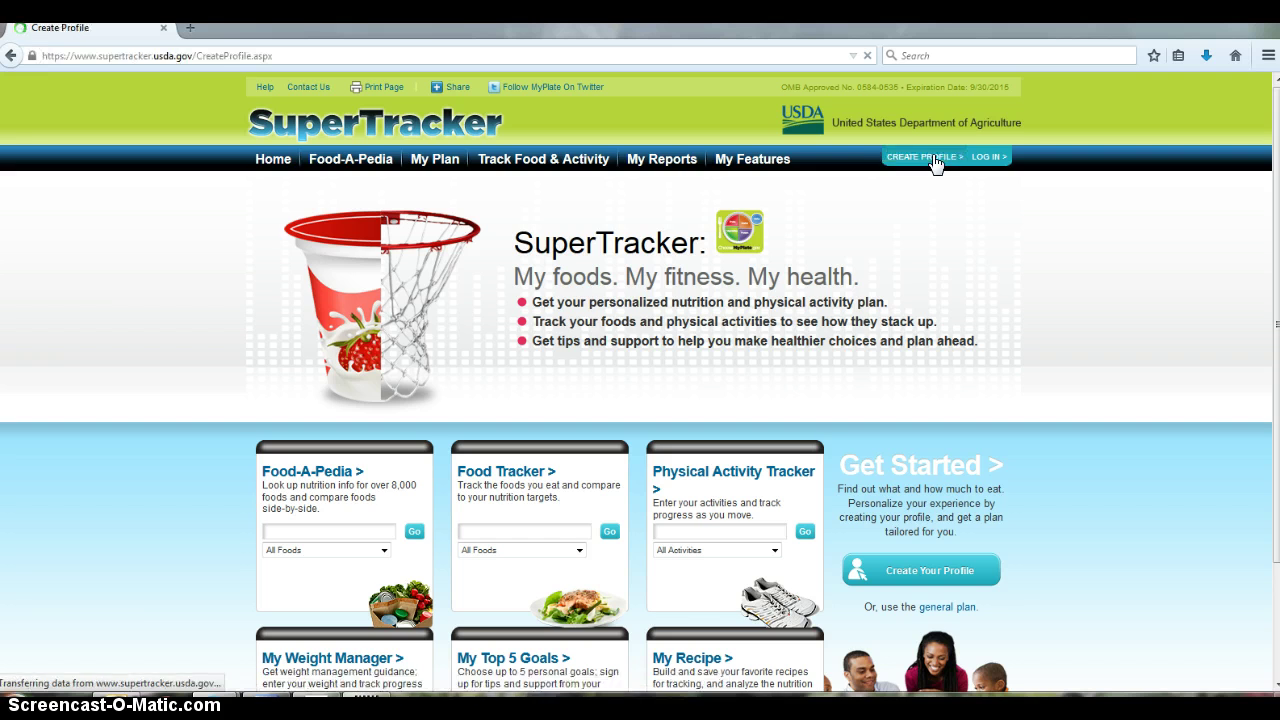
scroll(950, 330, down, 2)
scroll(950, 395, down, 2)
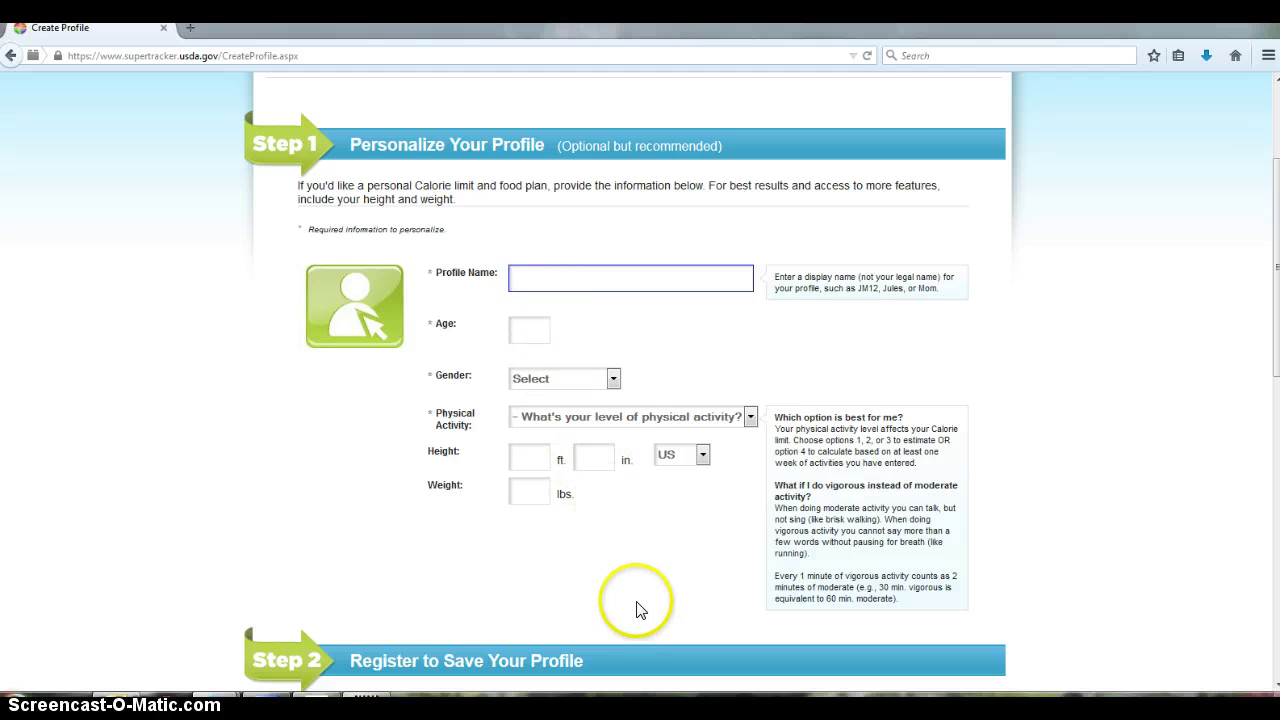
scroll(645, 590, down, 2)
scroll(940, 665, down, 6)
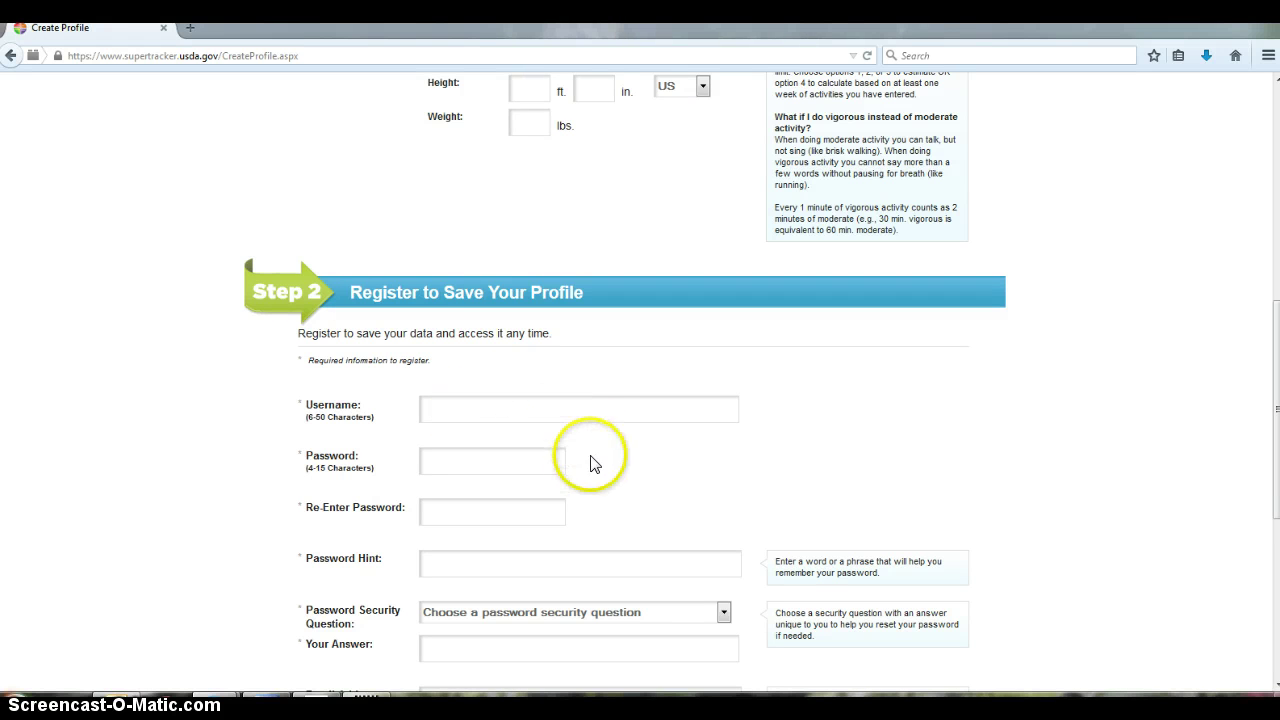
scroll(892, 490, down, 4)
scroll(892, 490, down, 3)
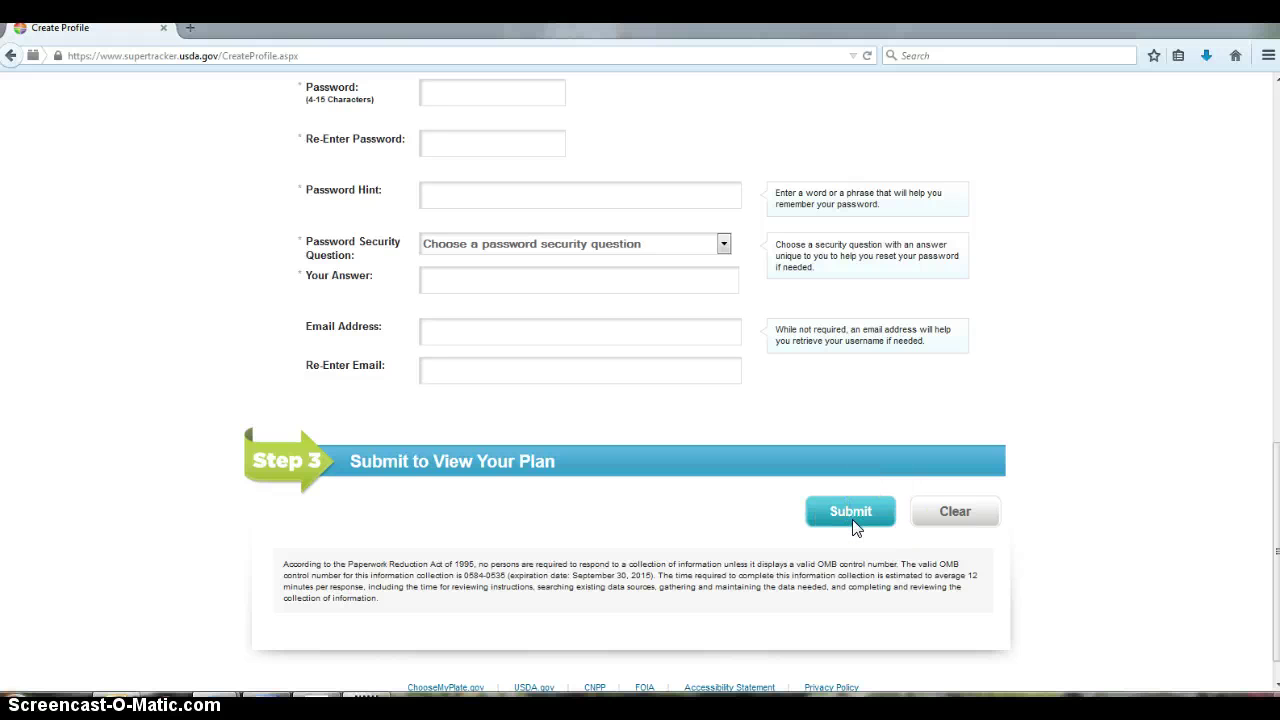
click(853, 520)
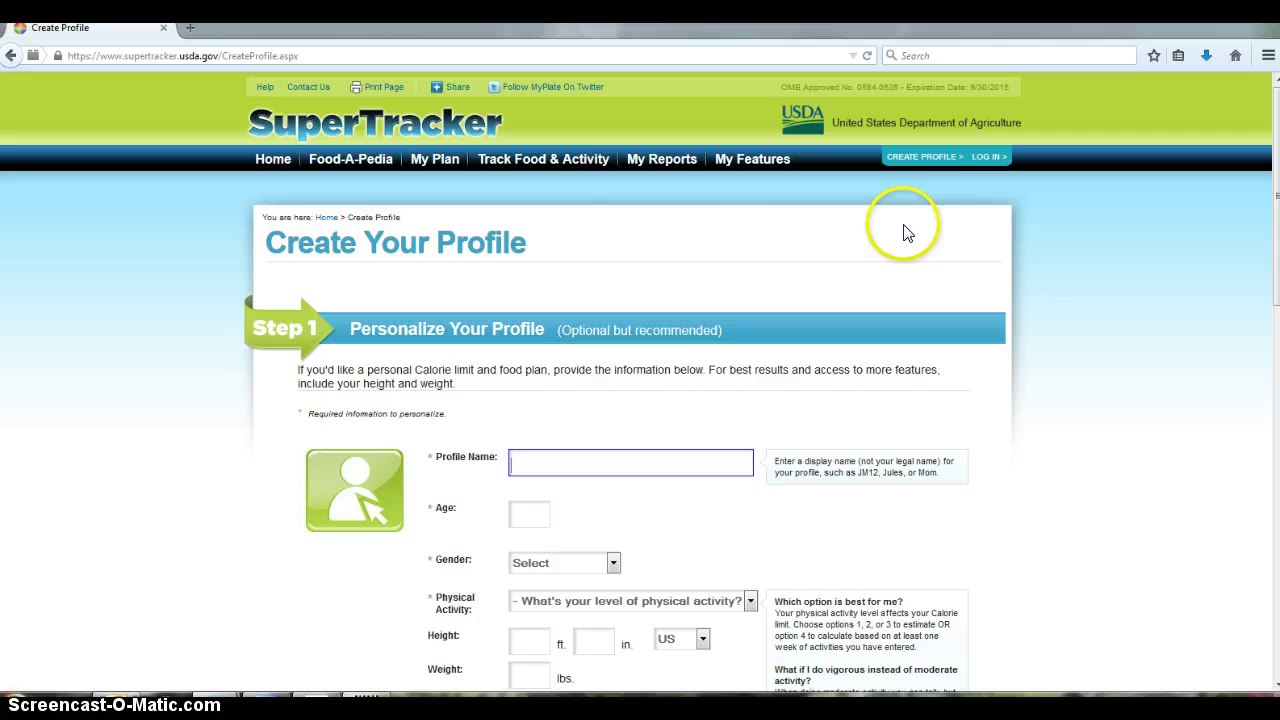
Log in to SuperTracker with the account's username and password
click(984, 159)
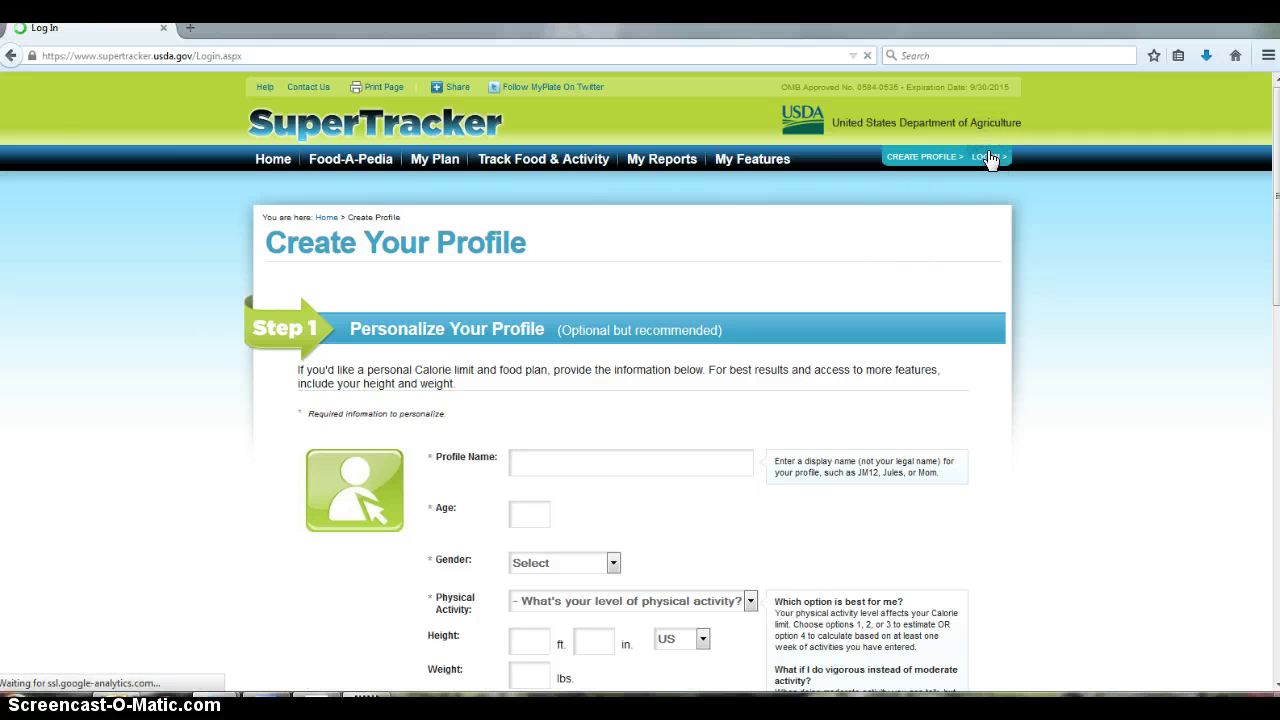
click(395, 329)
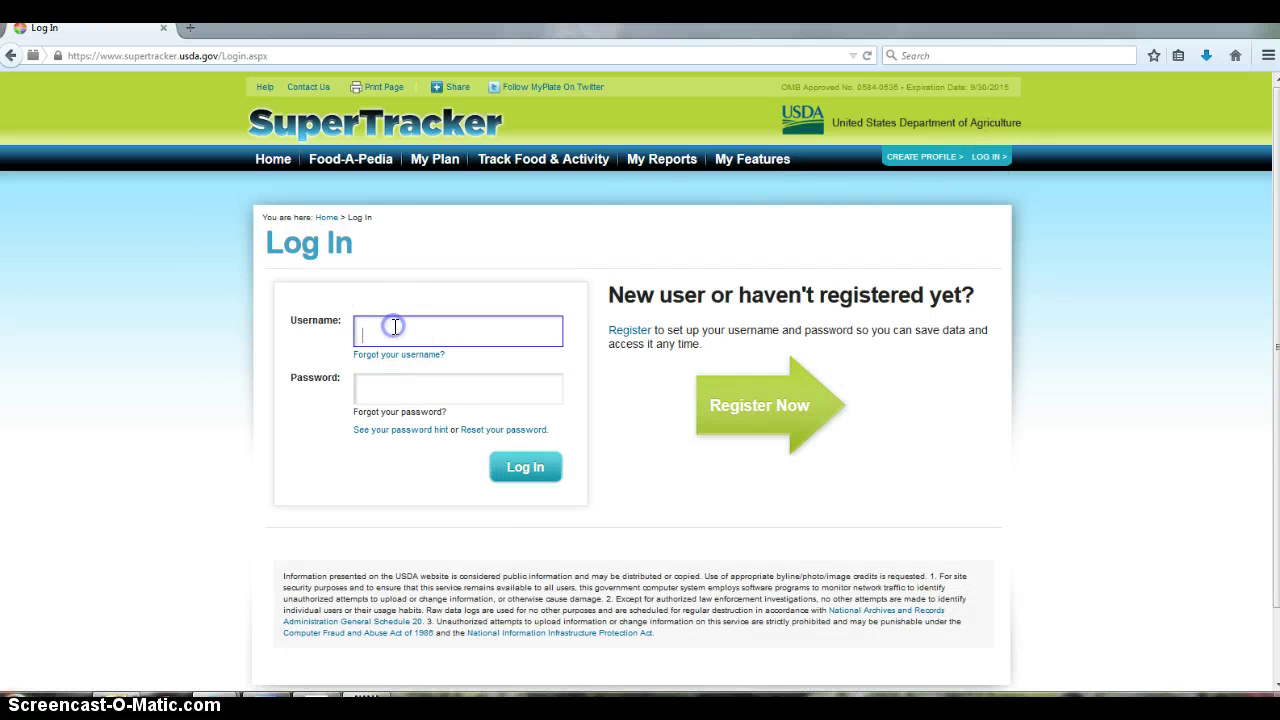
key(Tab)
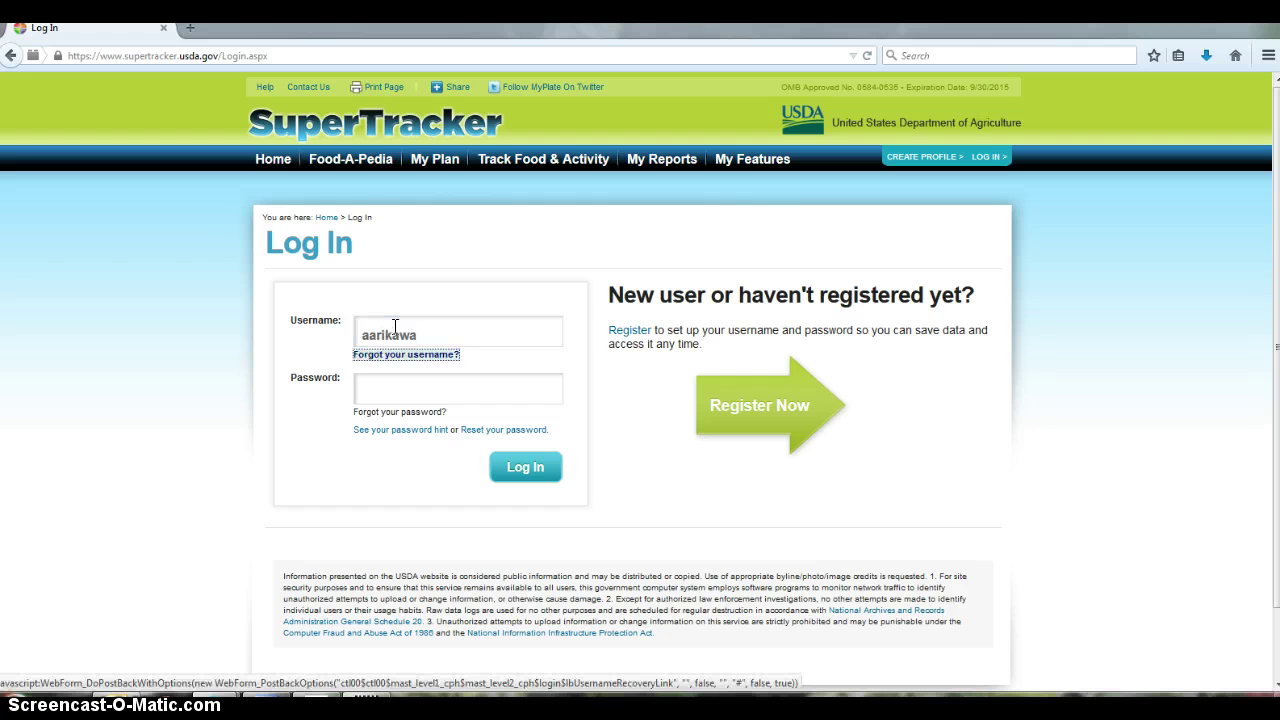
key(Tab)
text(**)
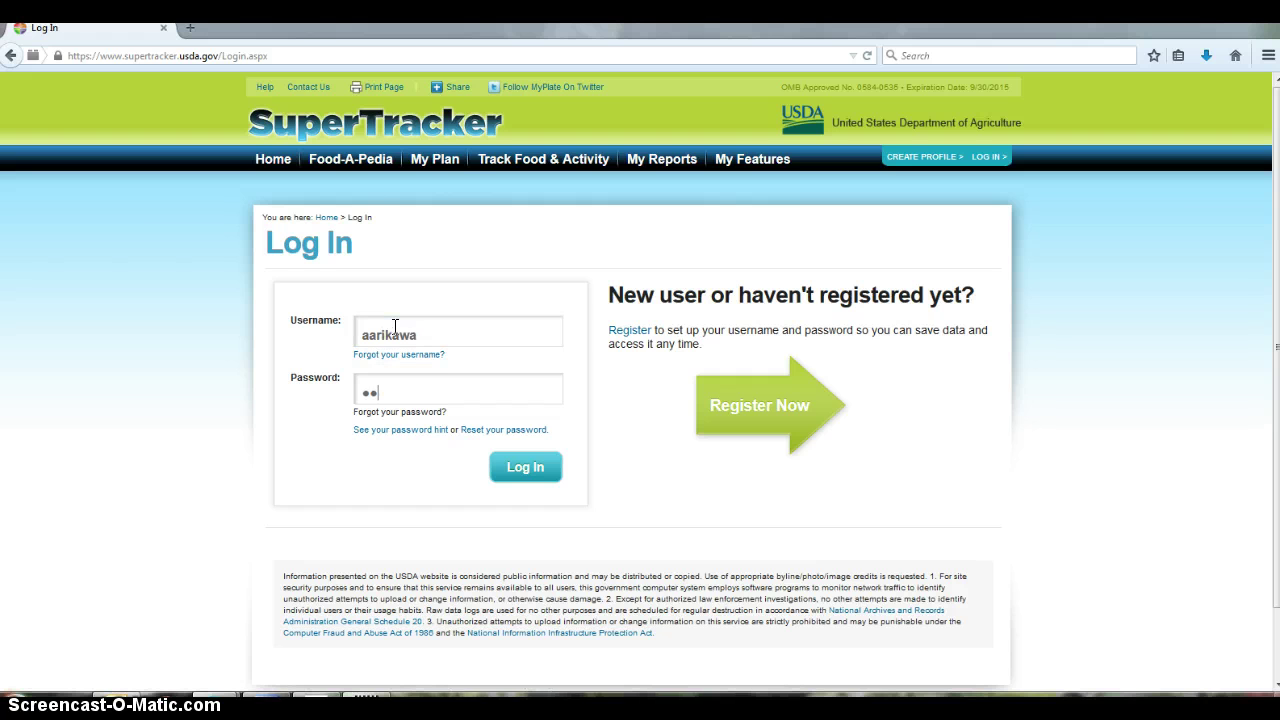
text(*****)
key(Return)
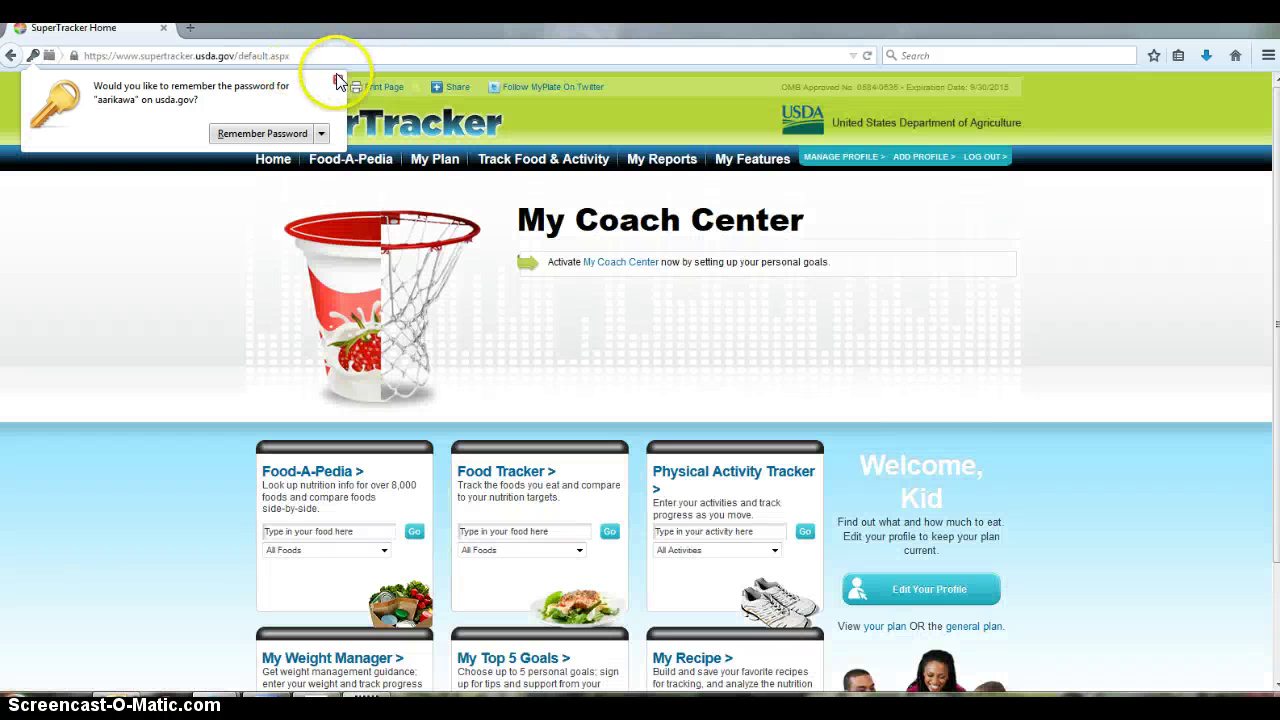
Decline saving the password and look over the personalized home page
click(338, 79)
scroll(1060, 286, down, 2)
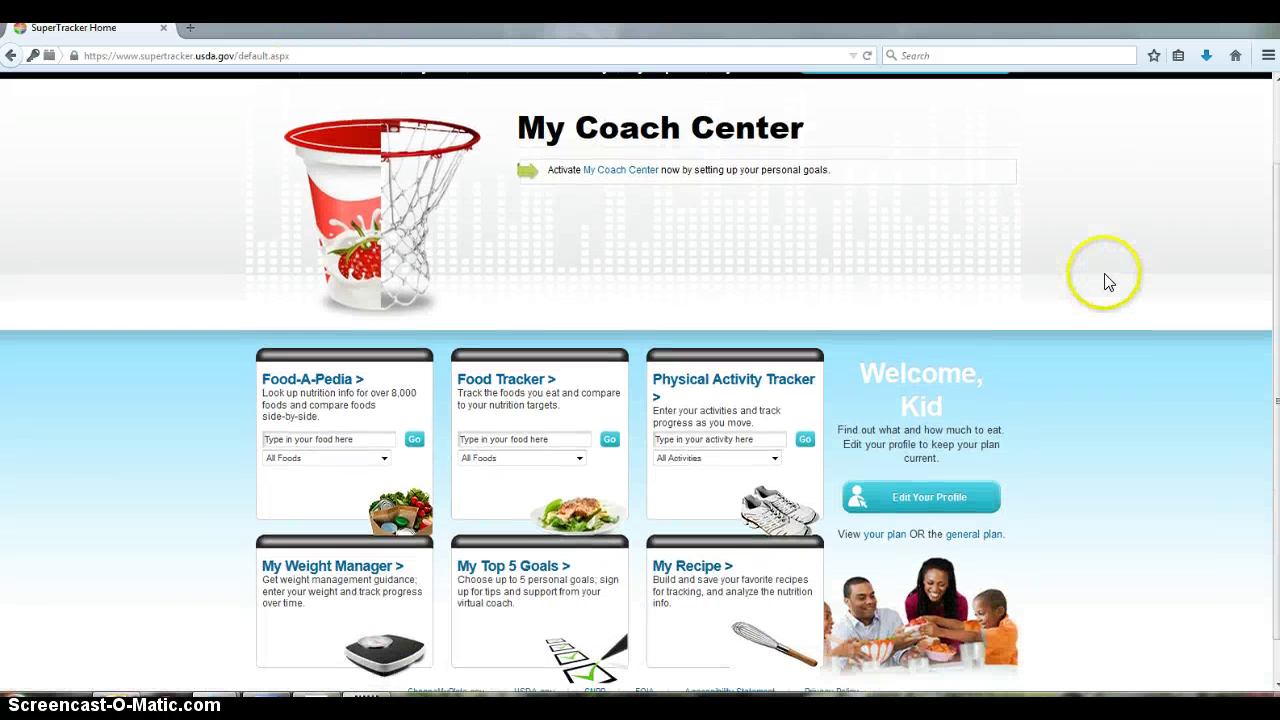
scroll(1120, 320, up, 1)
scroll(1126, 335, up, 1)
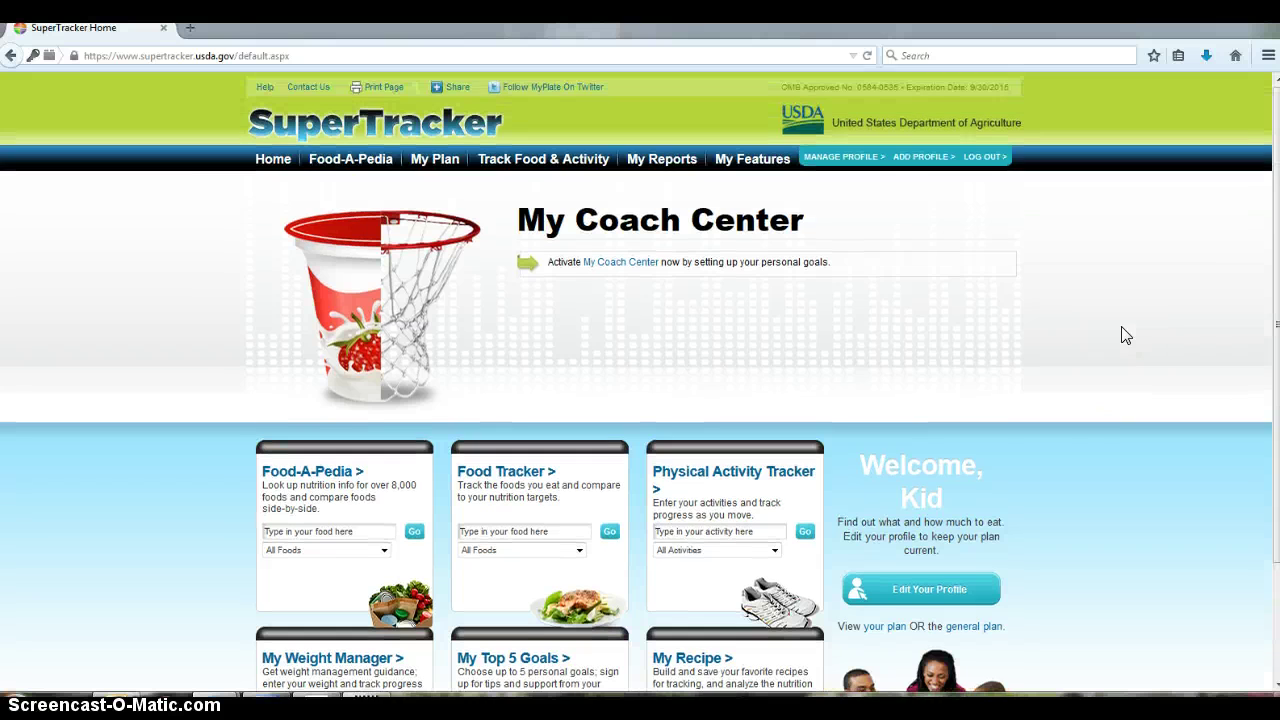
scroll(1124, 335, down, 2)
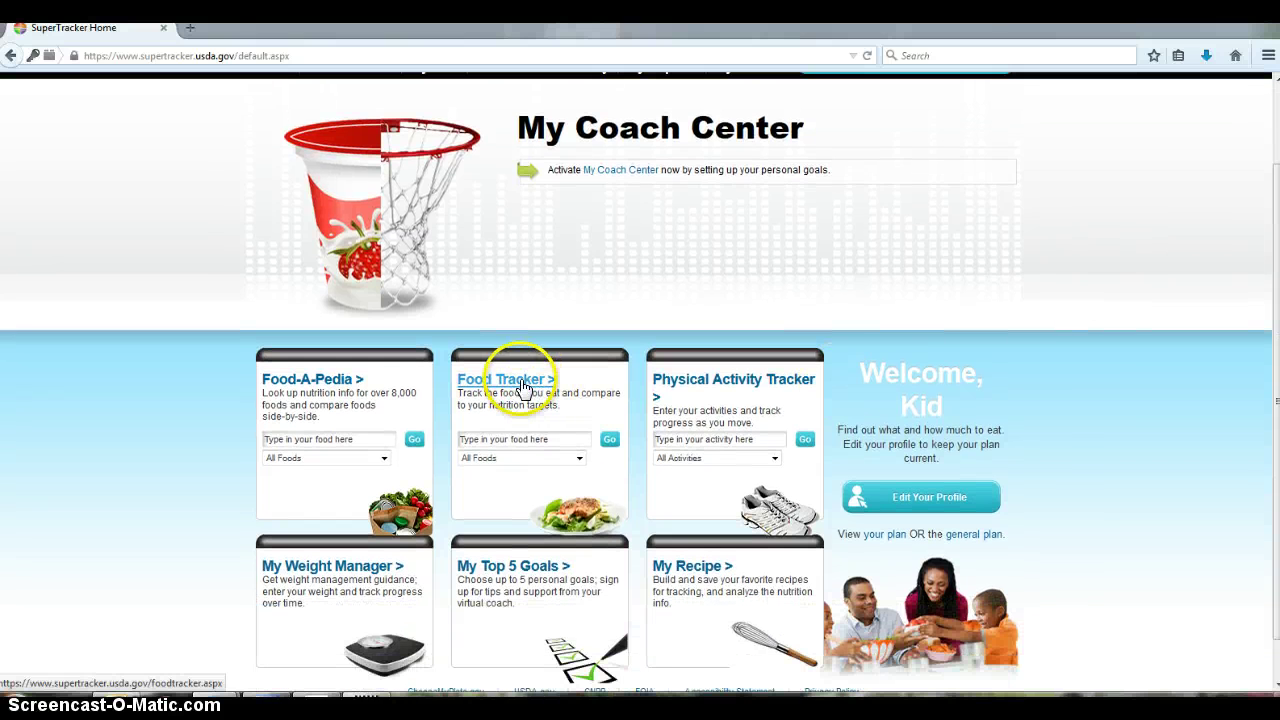
Search the Food Tracker for 'skim milk'
click(523, 384)
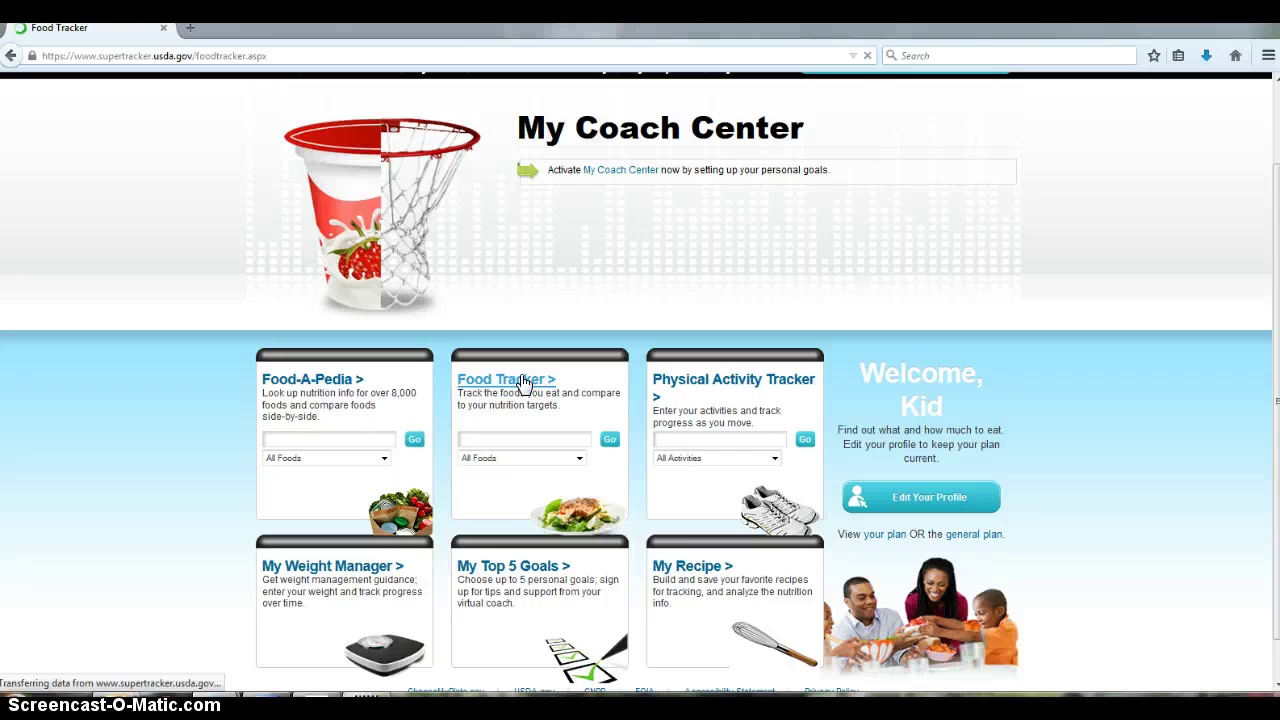
scroll(705, 400, down, 2)
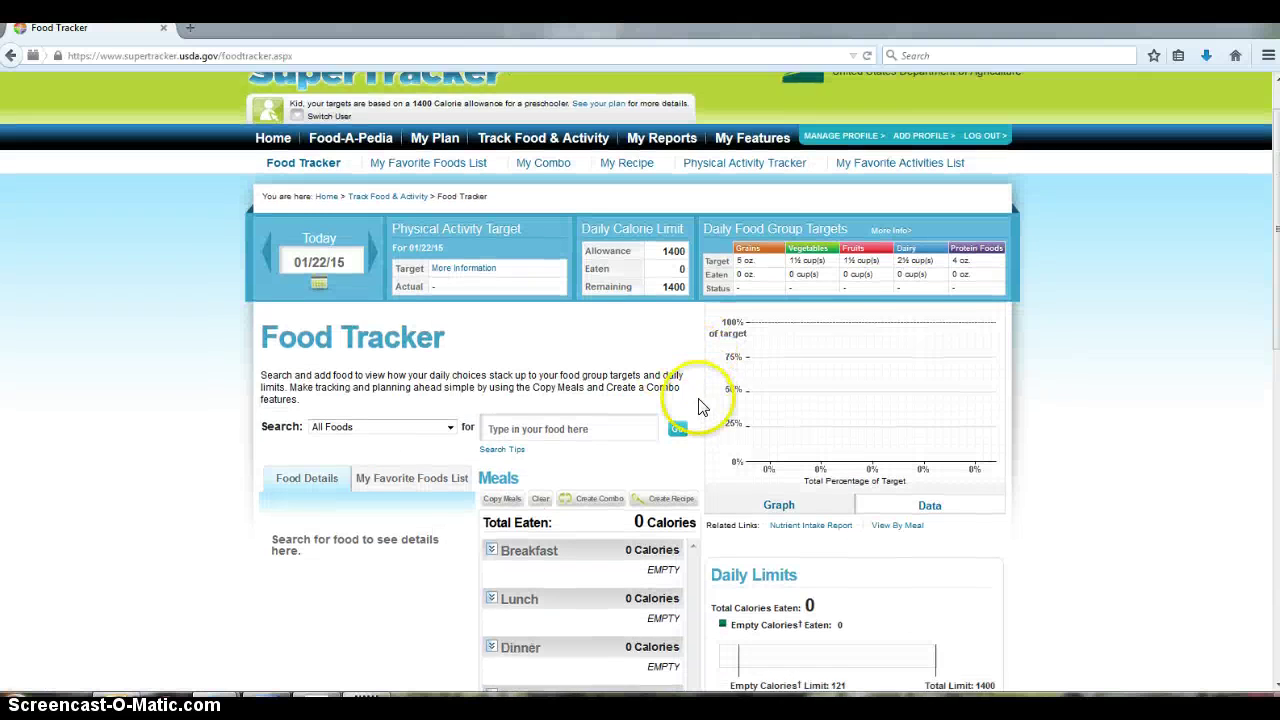
scroll(700, 400, down, 2)
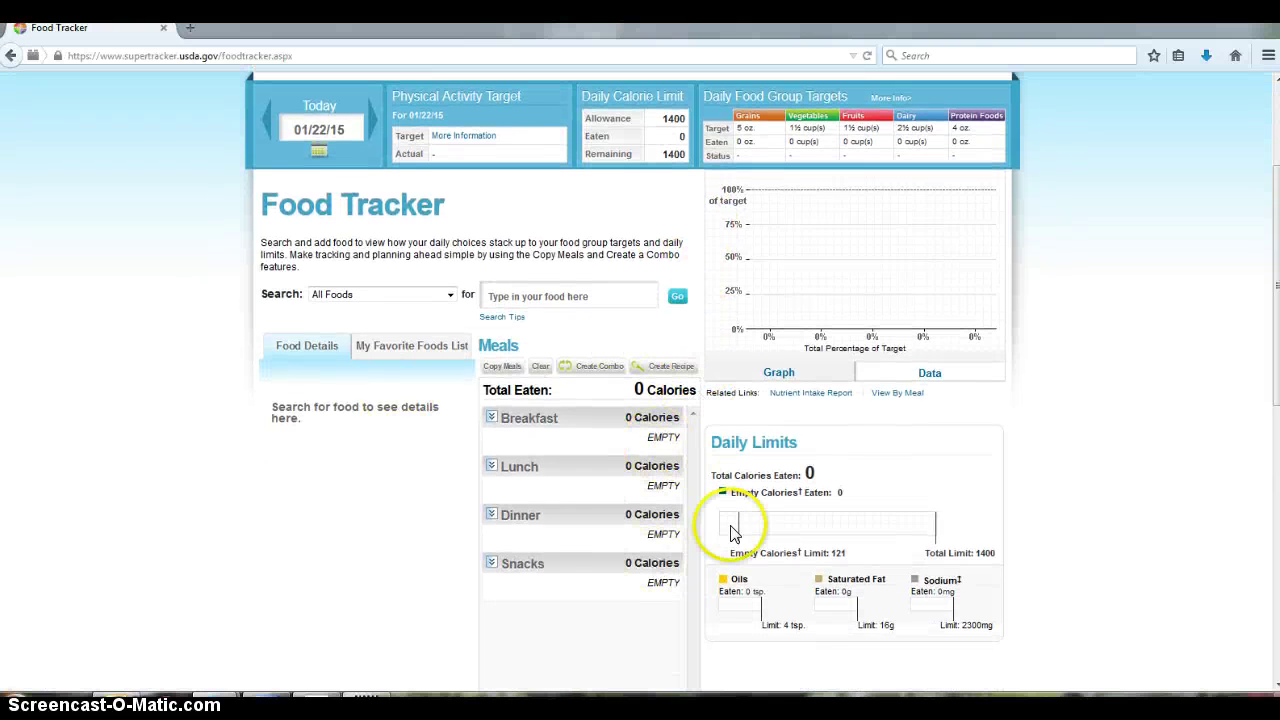
click(597, 298)
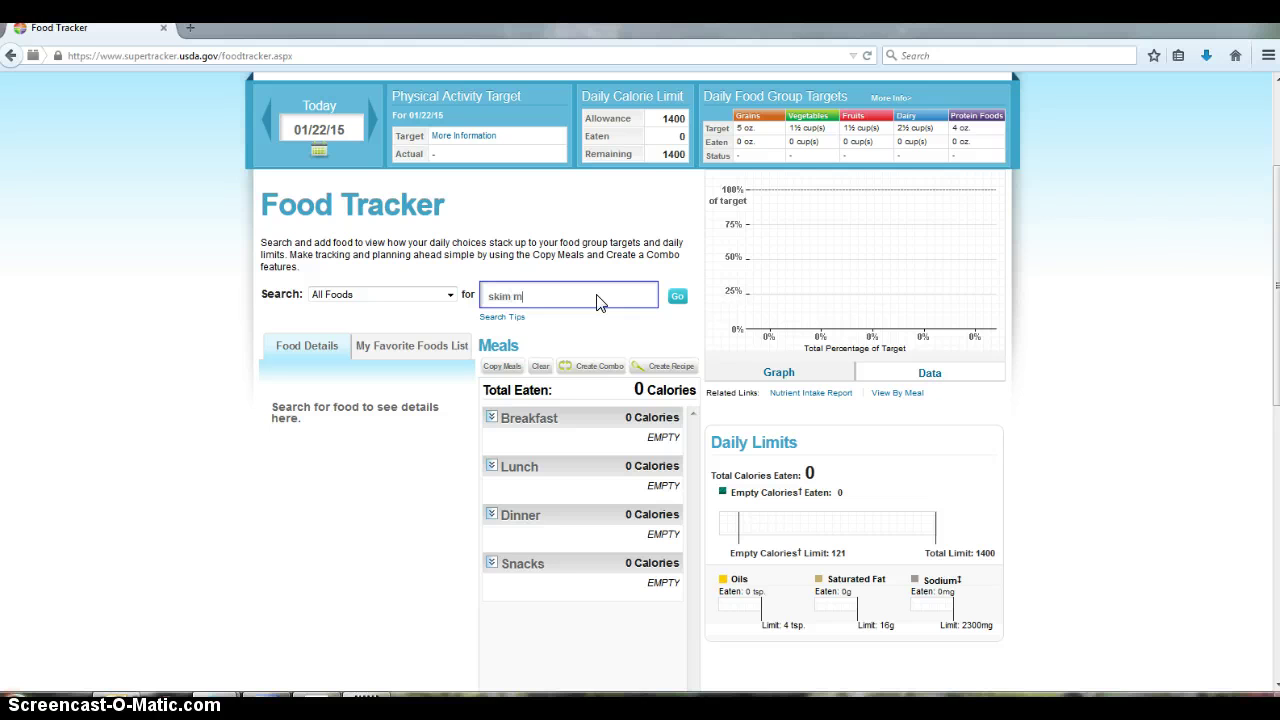
key(Return)
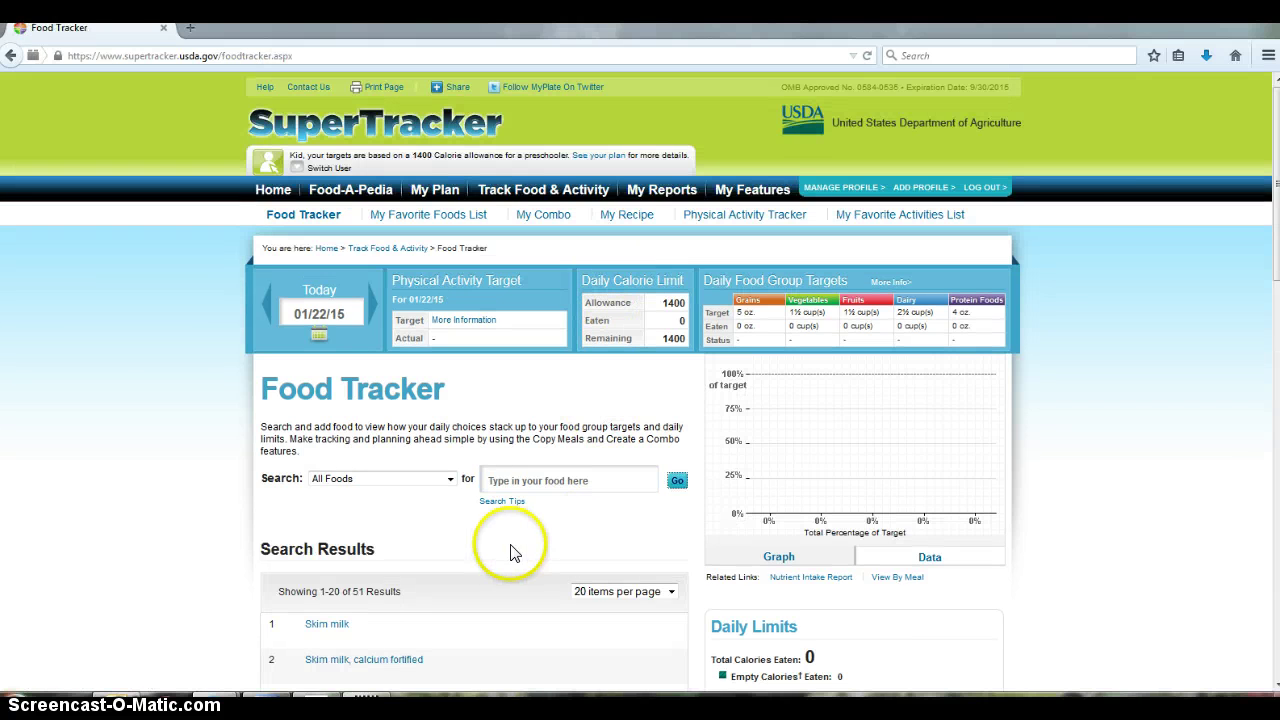
Log 2 cups of plain Skim milk to Kid's Breakfast
scroll(508, 548, down, 3)
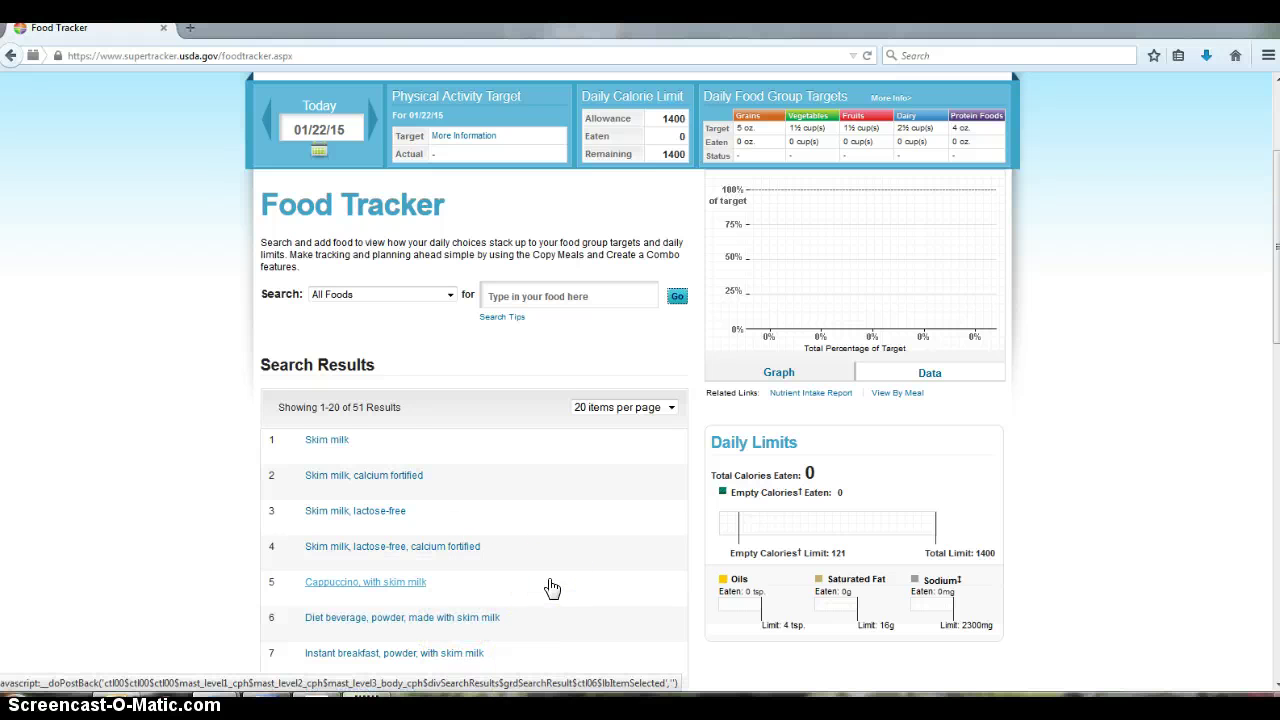
click(328, 441)
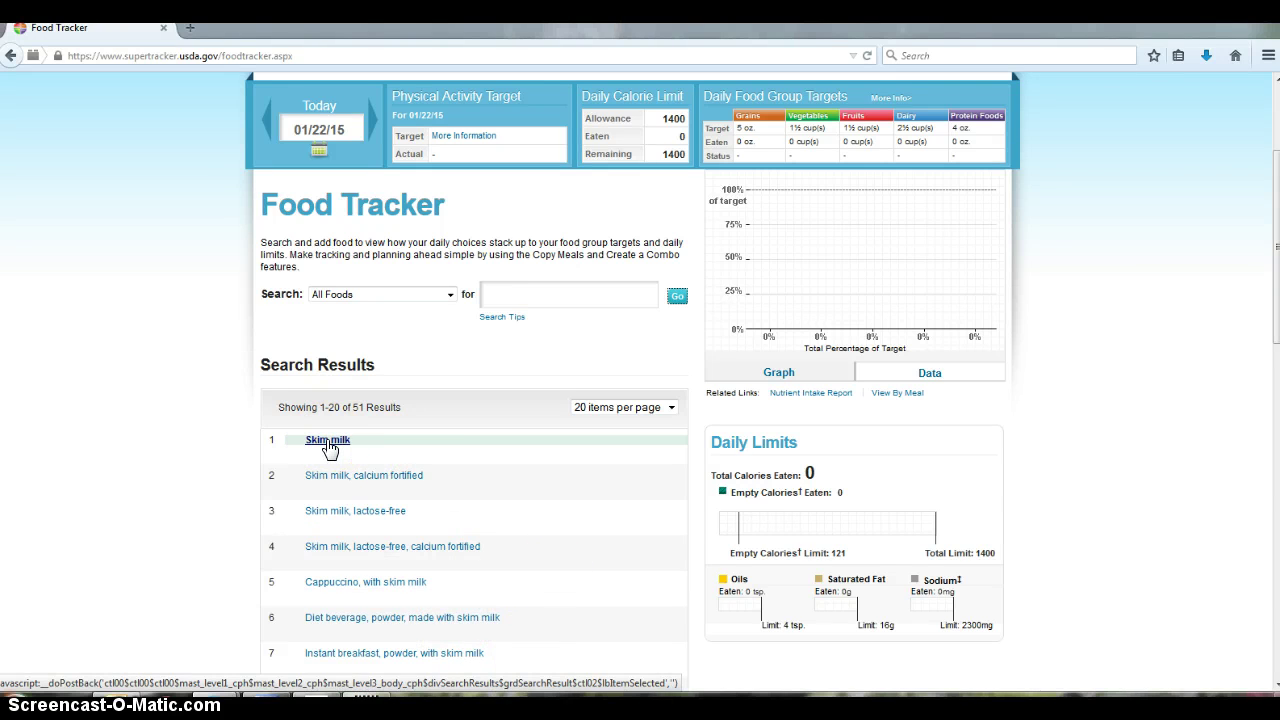
scroll(428, 487, down, 4)
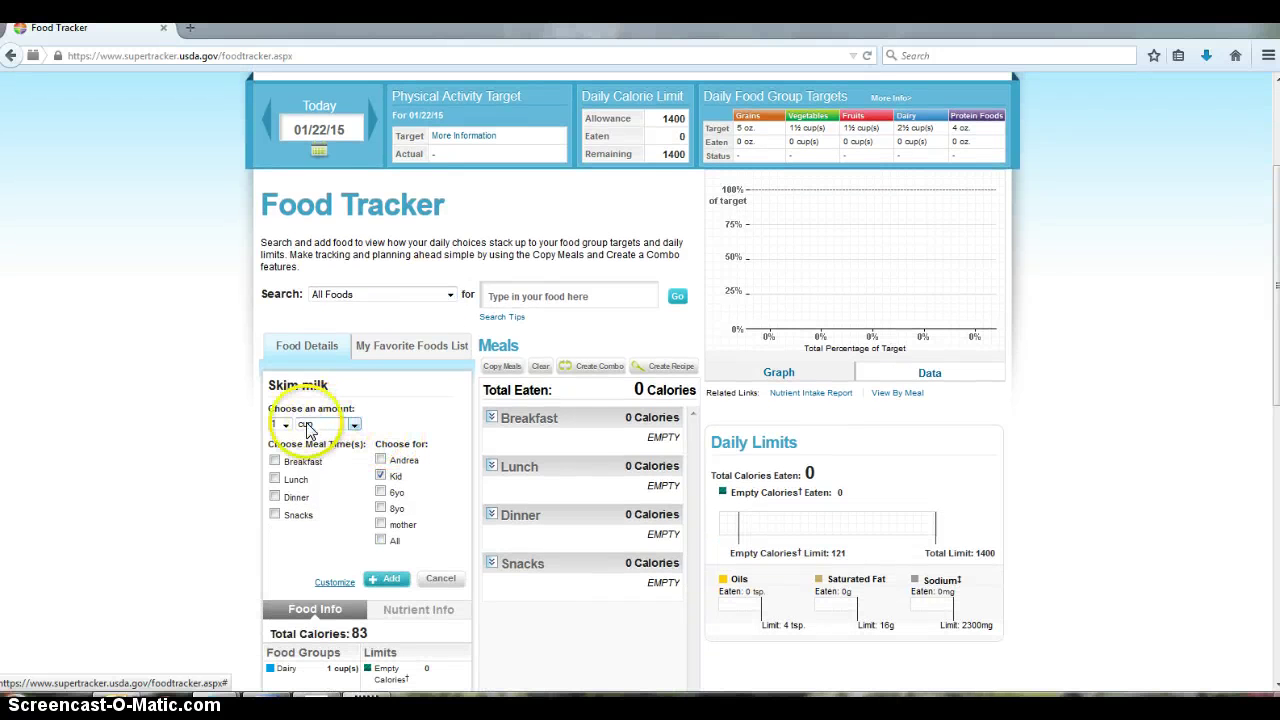
click(287, 426)
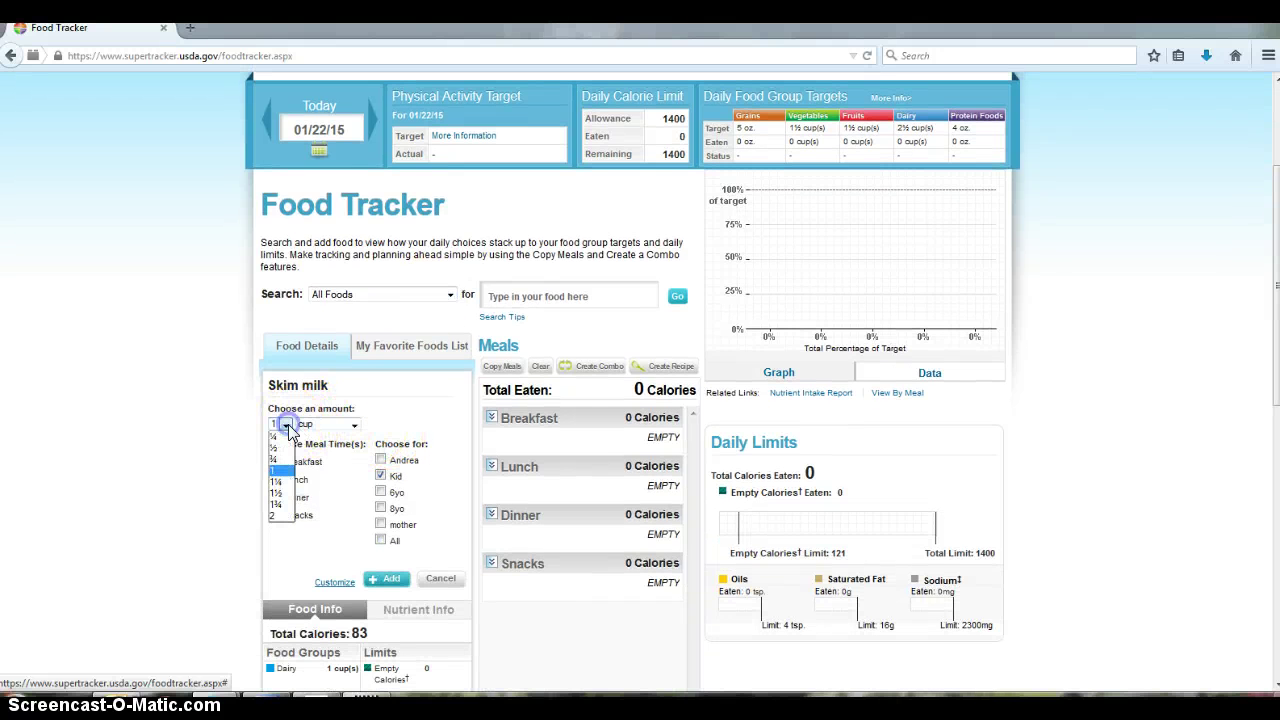
click(289, 517)
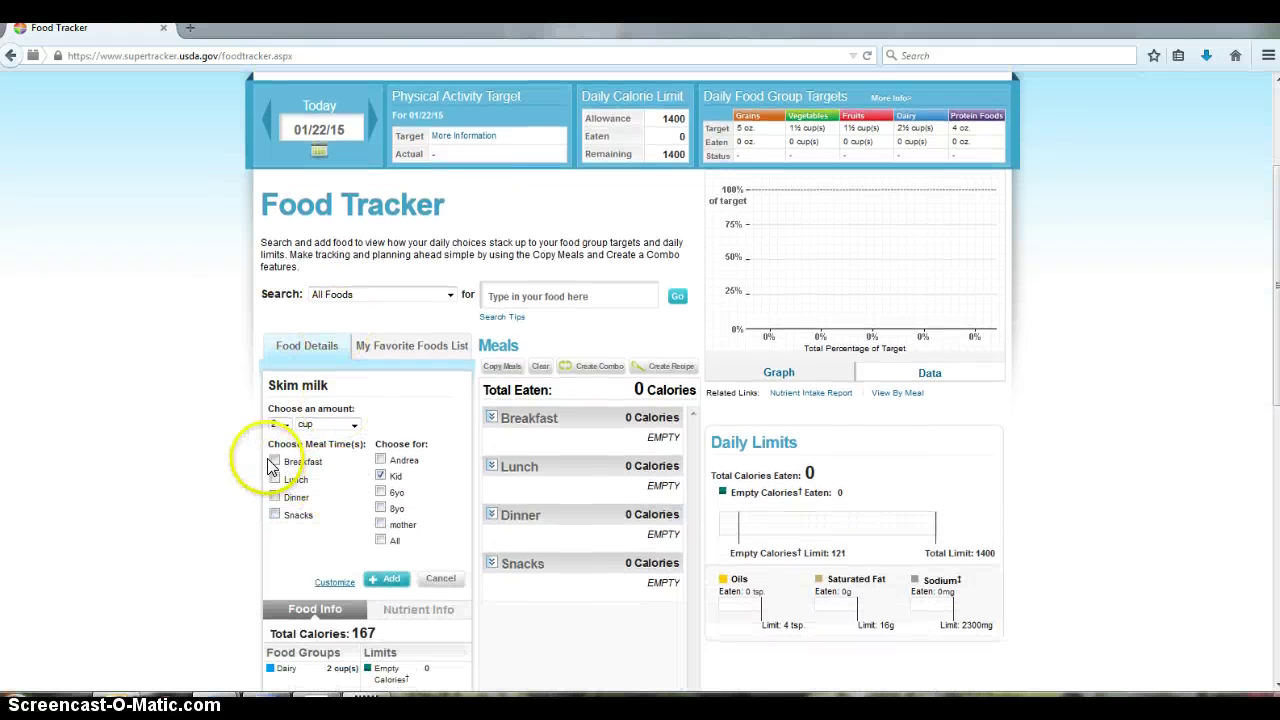
click(275, 463)
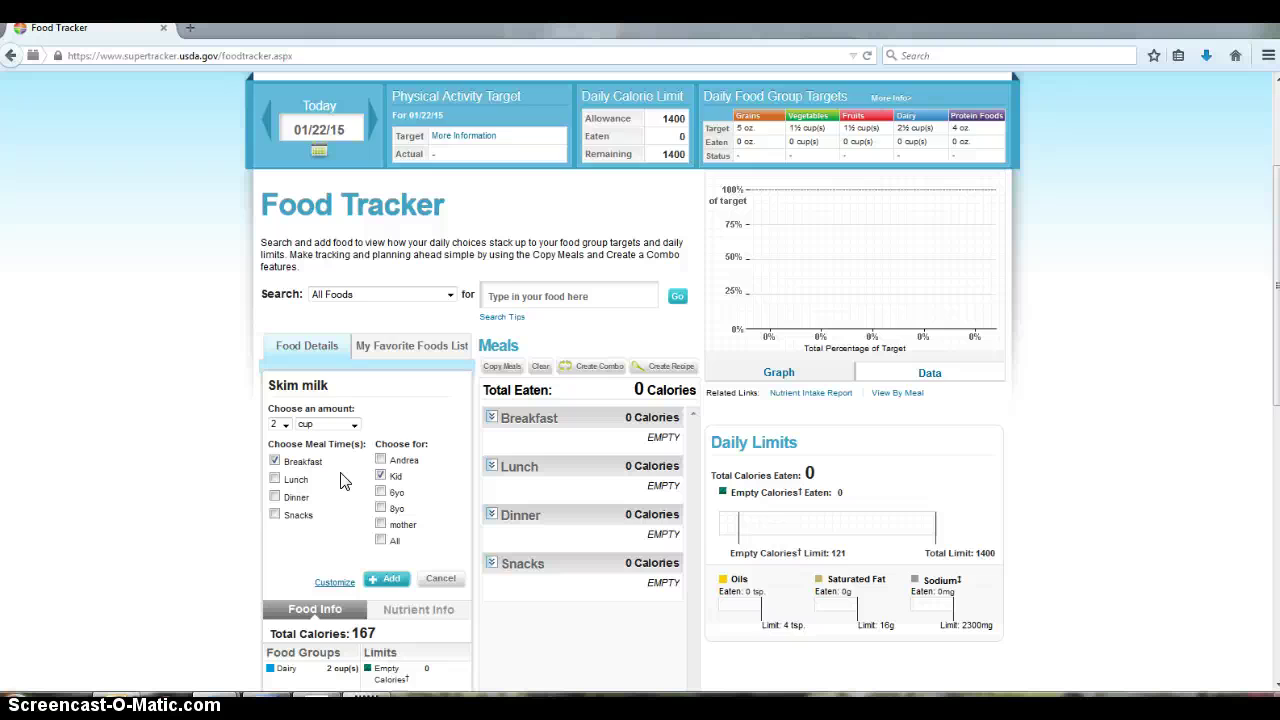
scroll(340, 481, down, 2)
click(390, 489)
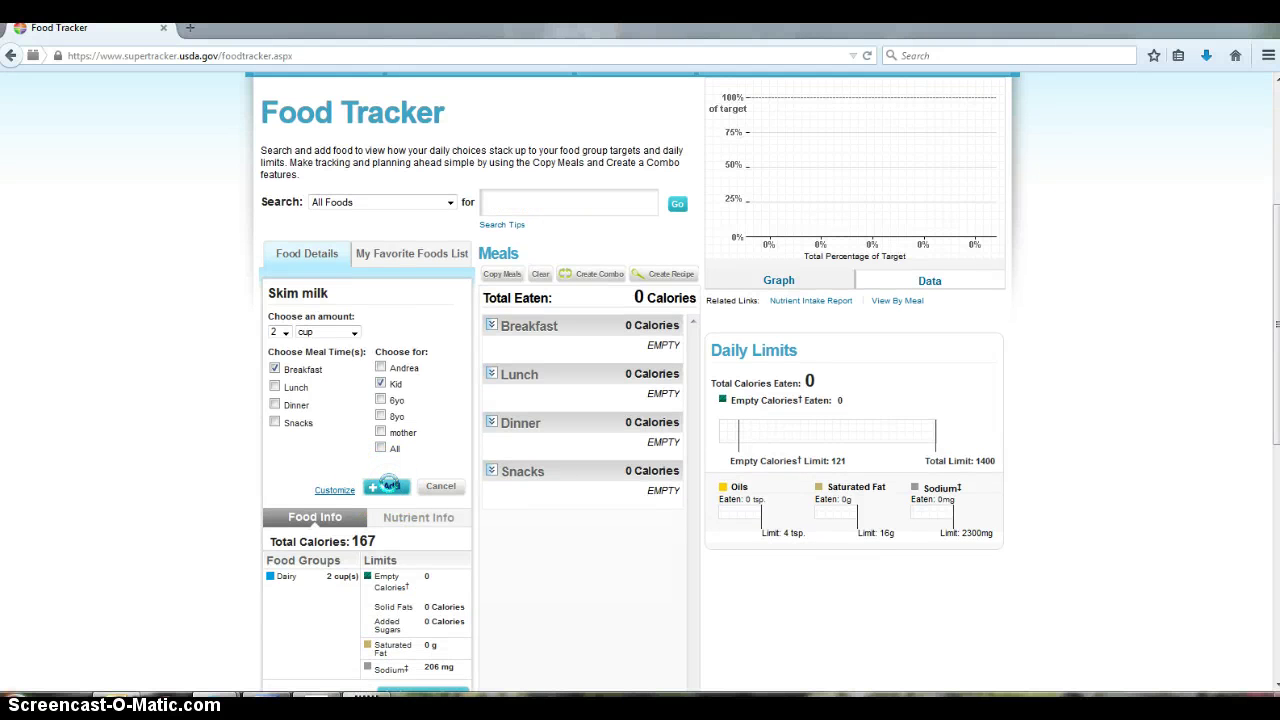
scroll(550, 520, down, 3)
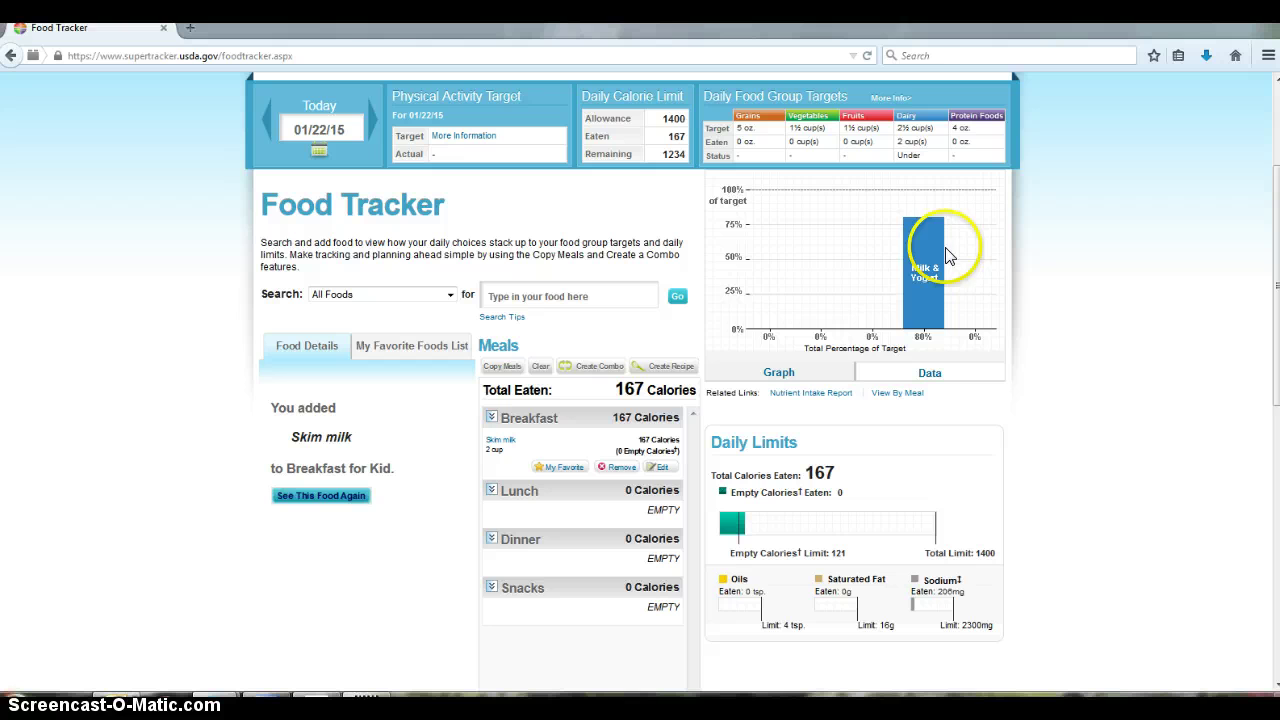
mouse_move(930, 311)
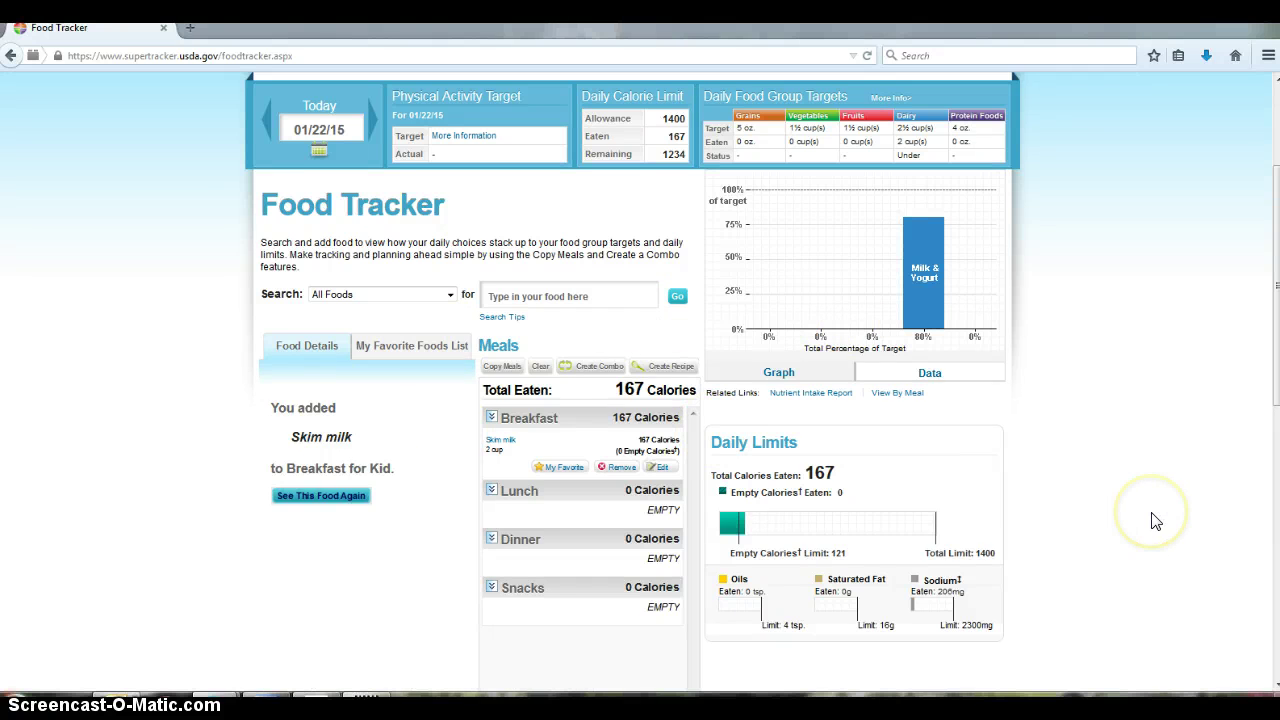
Open the Food Details report for 01/22/15 from the My Reports menu
scroll(1152, 518, up, 2)
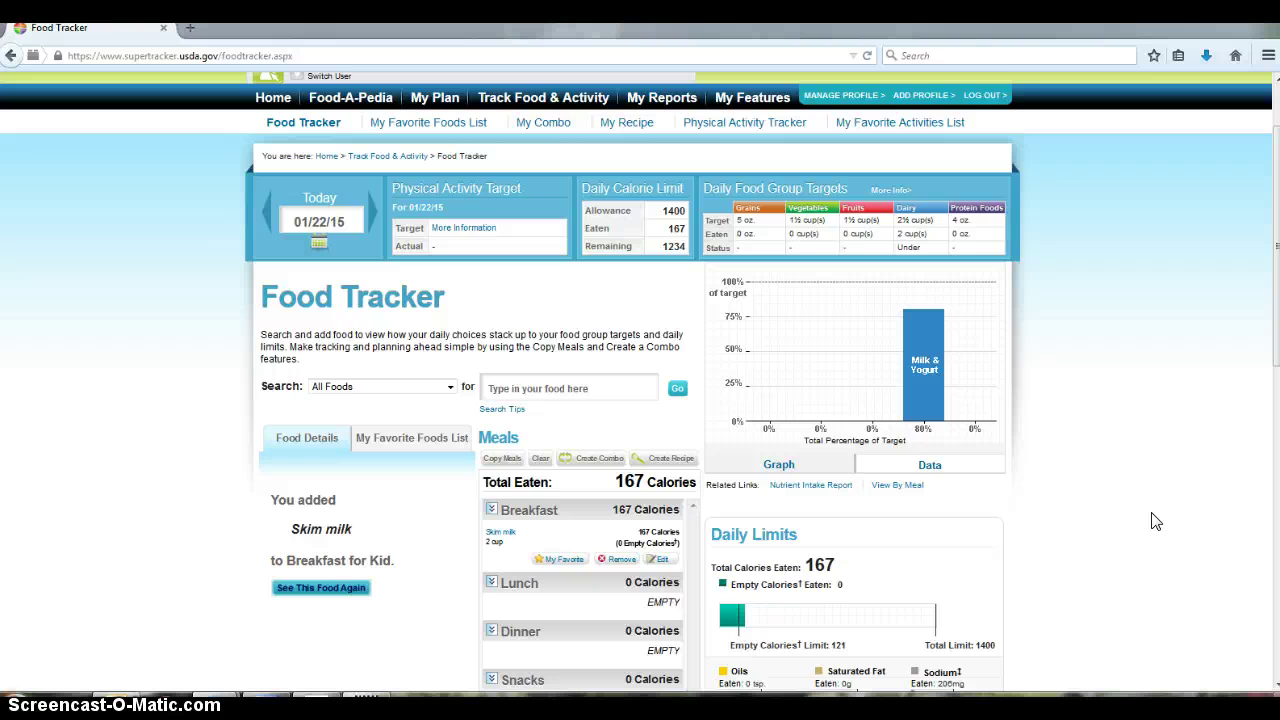
scroll(1156, 521, down, 2)
scroll(1156, 518, up, 4)
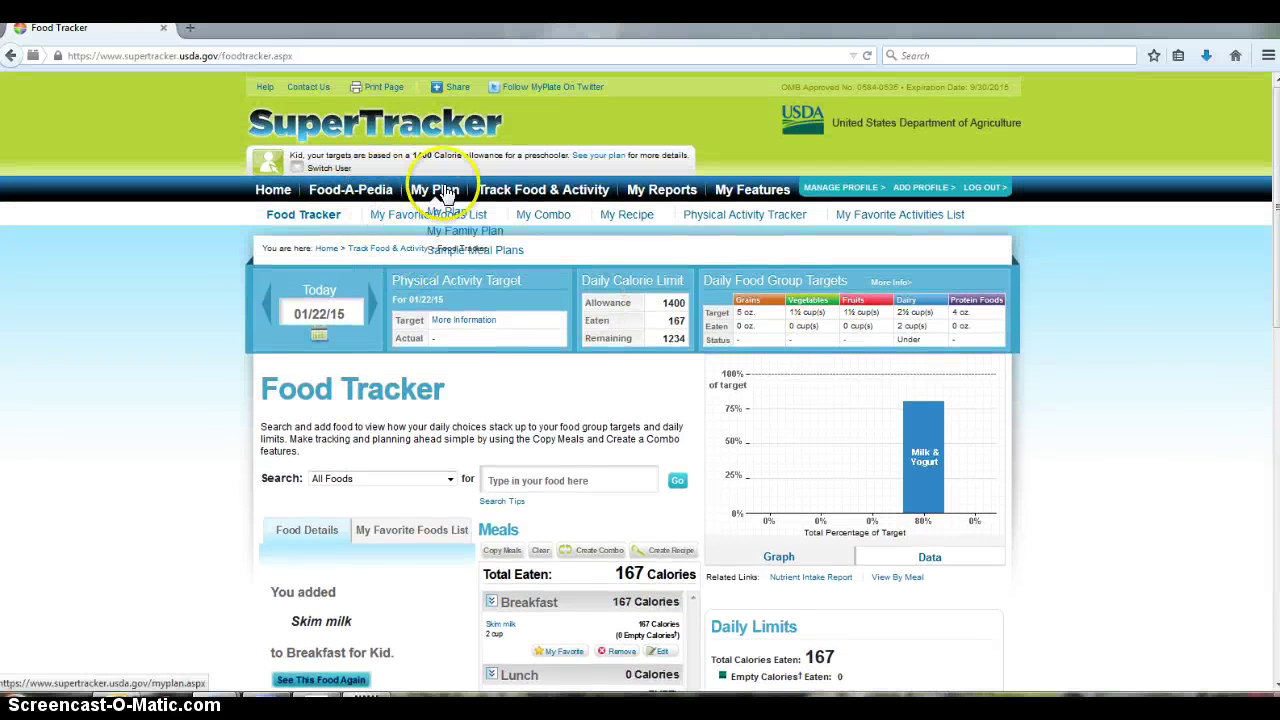
mouse_move(660, 192)
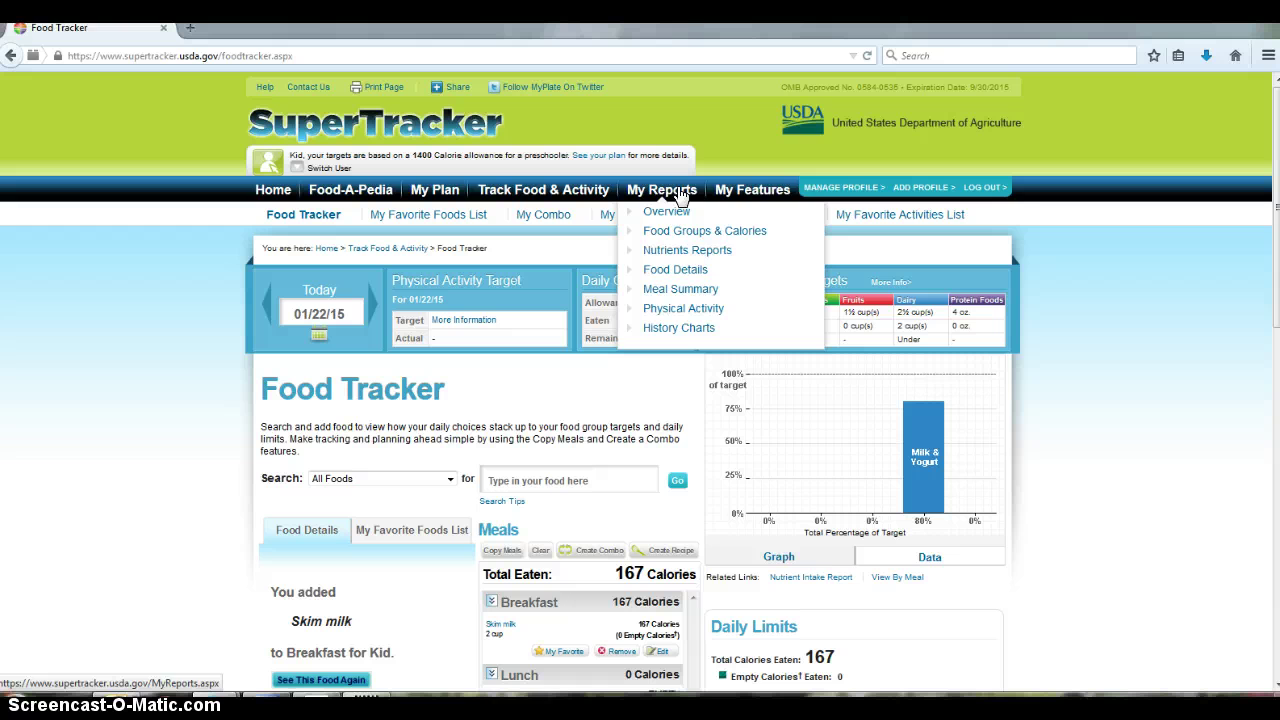
click(689, 271)
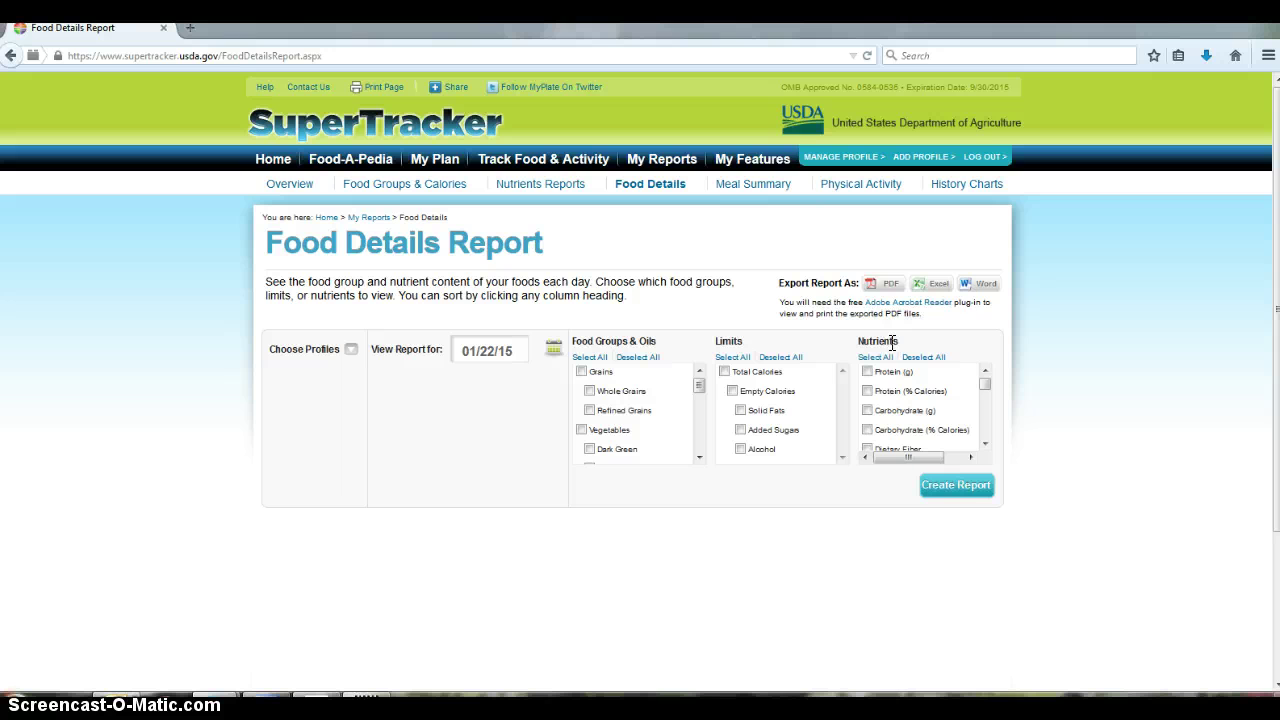
Tick Vitamin B6, Vitamin B12, Folate, Thiamin, Riboflavin and Niacin in the Nutrients list
drag(985, 382, 990, 420)
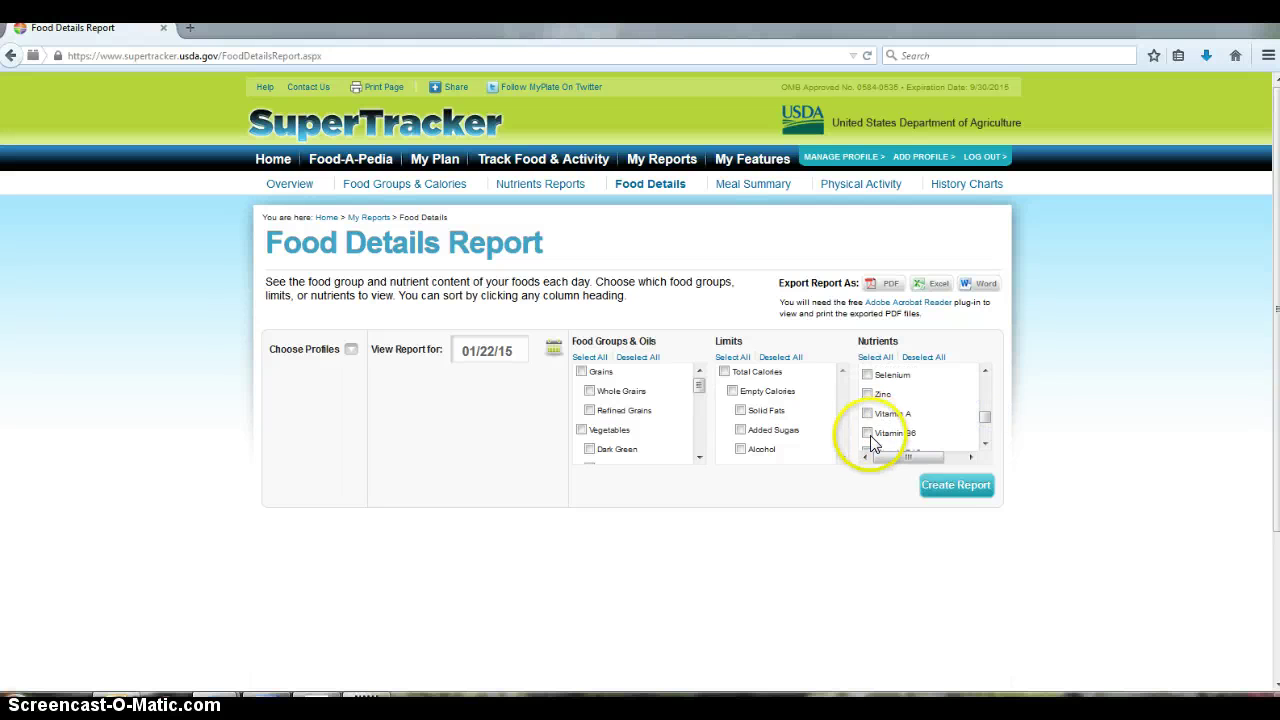
click(867, 432)
click(984, 444)
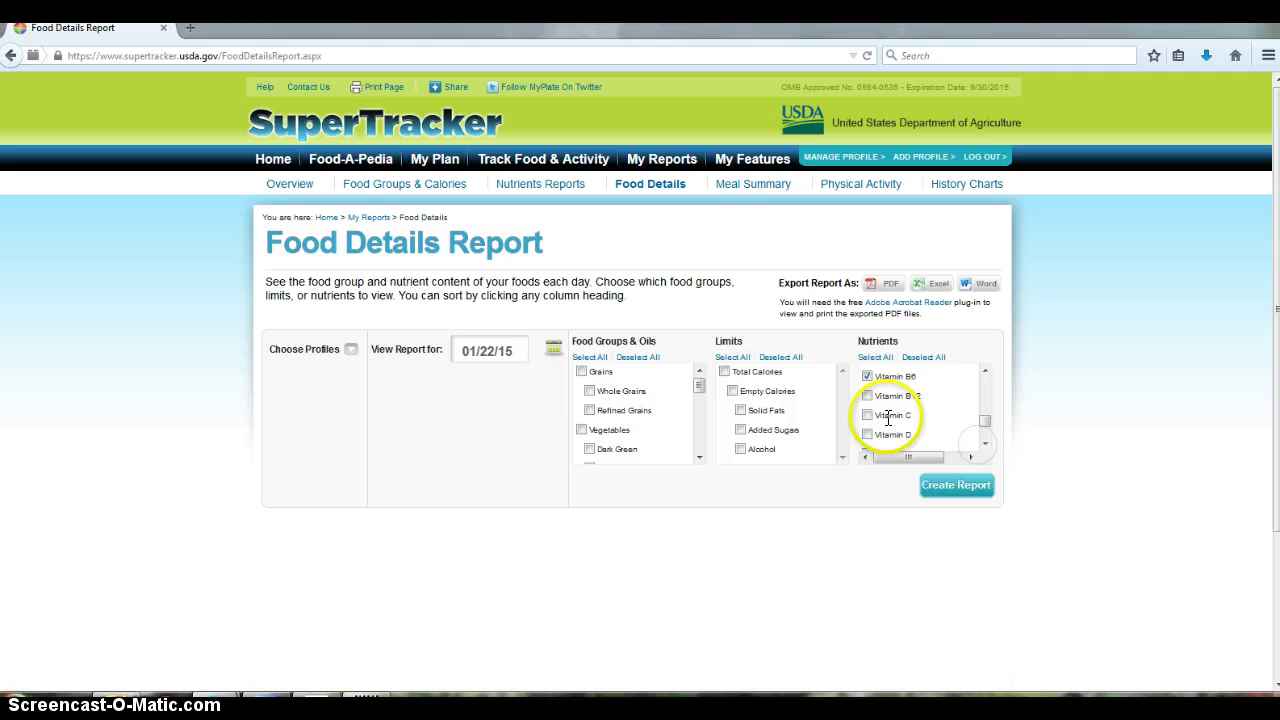
click(867, 396)
click(983, 443)
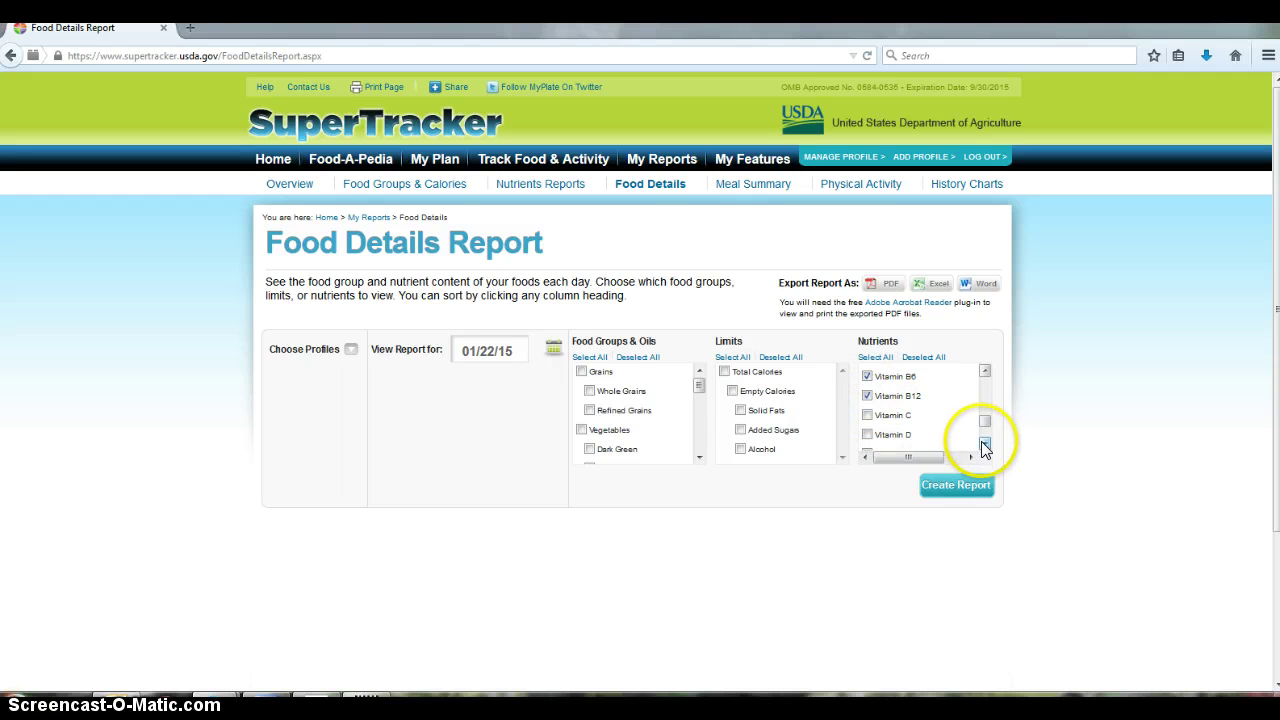
click(868, 437)
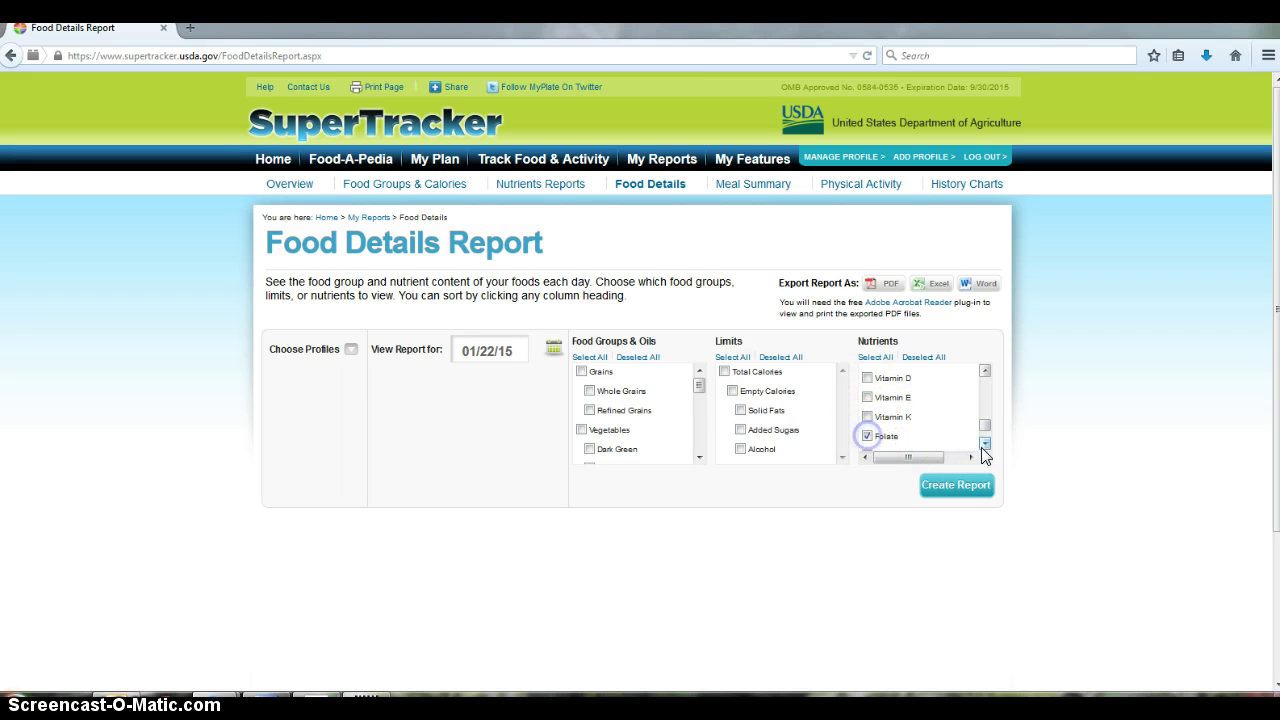
click(985, 444)
click(867, 399)
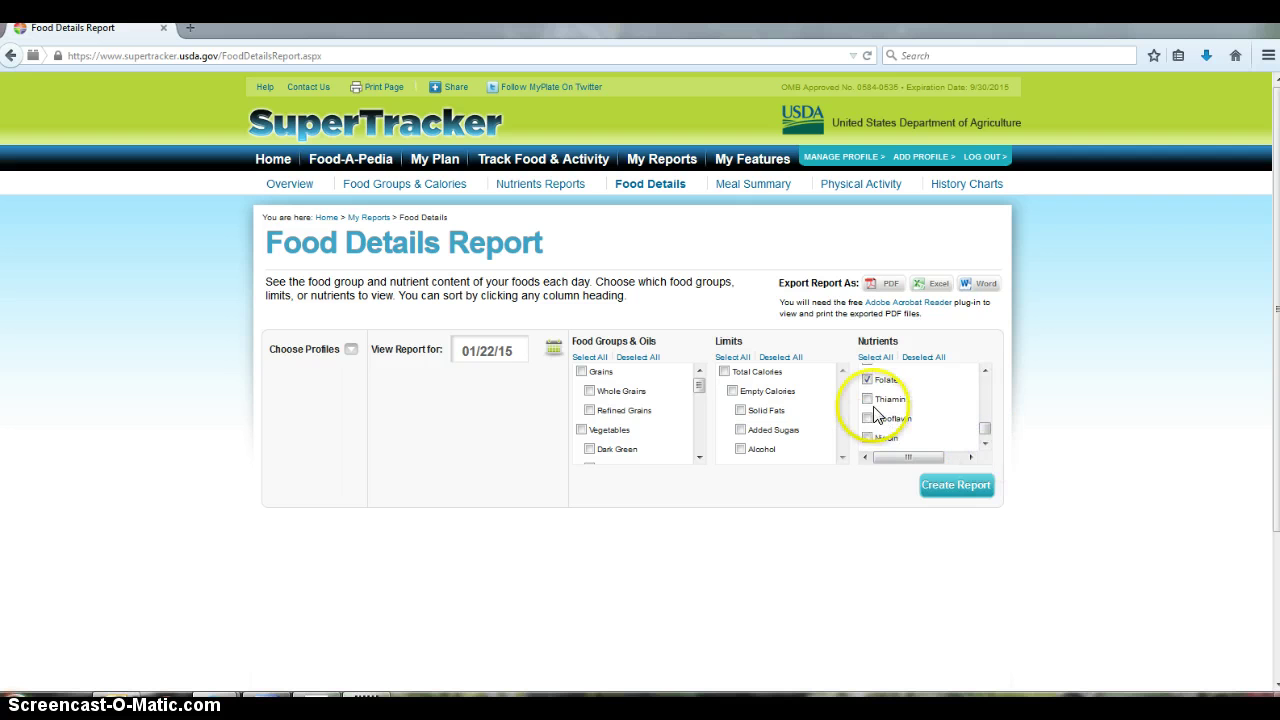
click(867, 418)
click(868, 438)
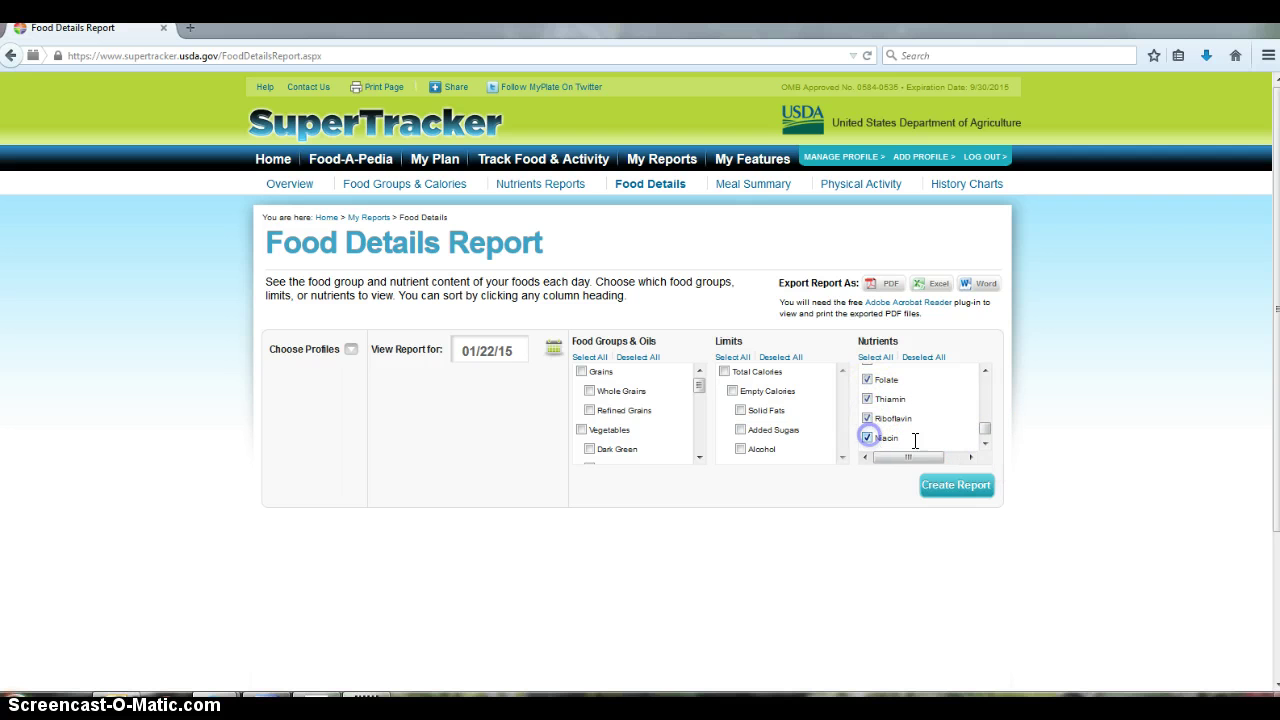
click(983, 443)
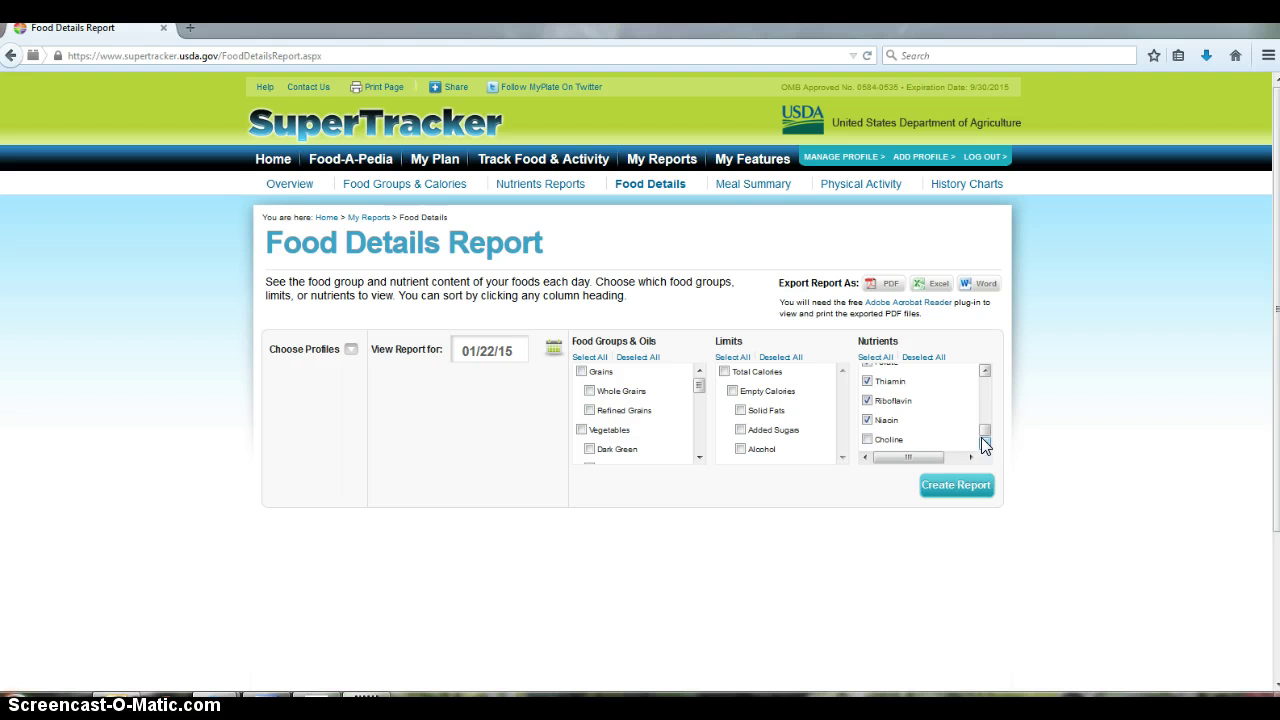
Scroll the nutrient list back up and create the report
click(986, 369)
click(986, 369)
click(986, 369)
click(986, 369)
click(986, 369)
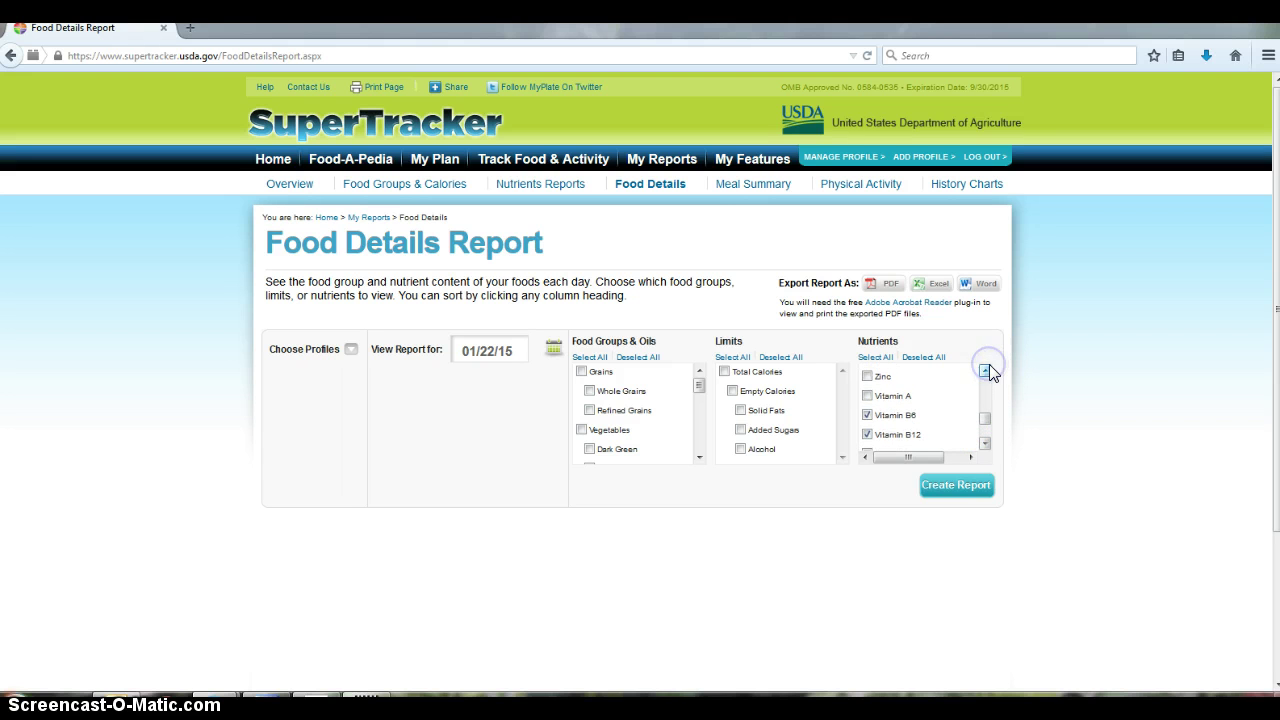
click(986, 369)
click(986, 369)
click(986, 369)
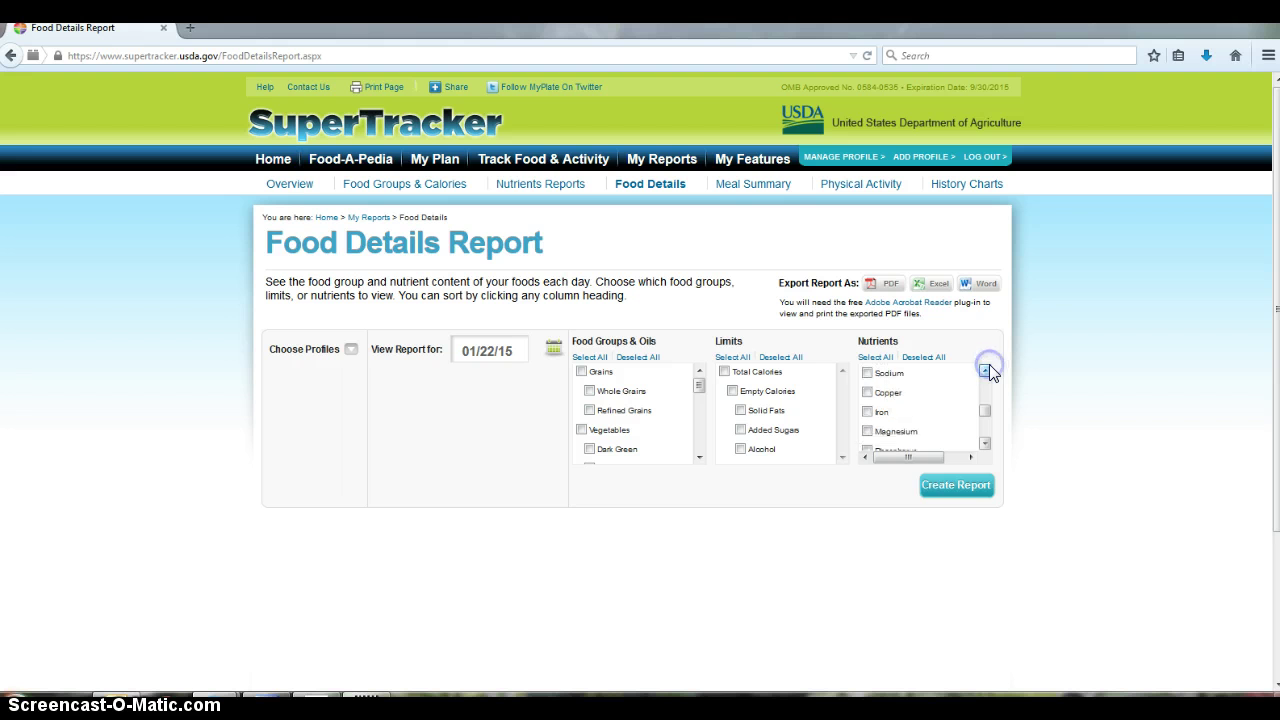
click(986, 369)
click(986, 369)
click(986, 369)
click(986, 369)
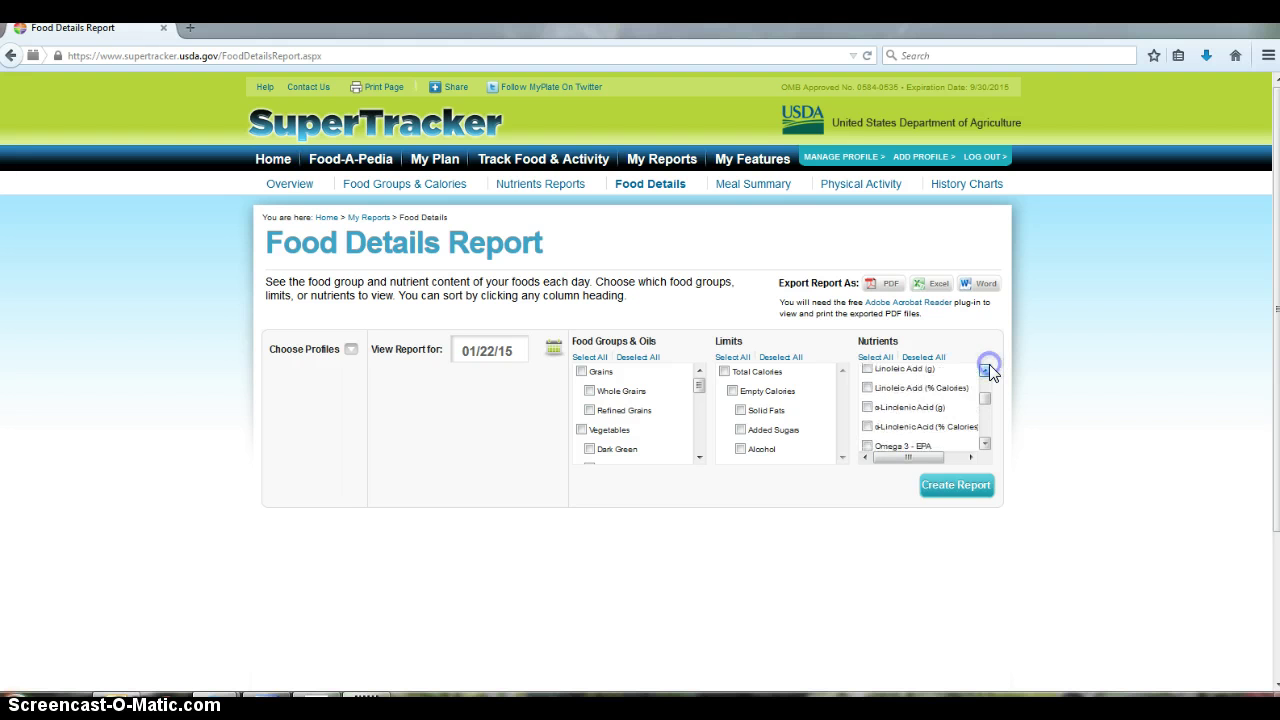
click(986, 370)
click(986, 370)
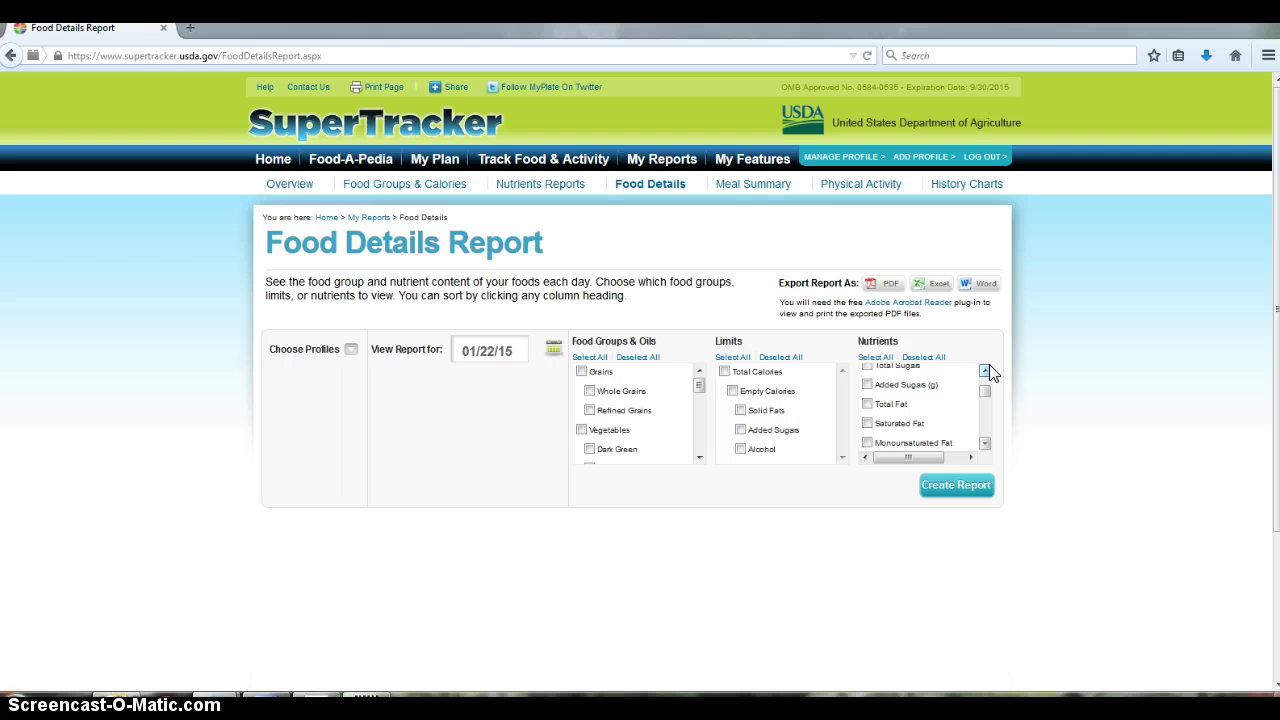
click(953, 488)
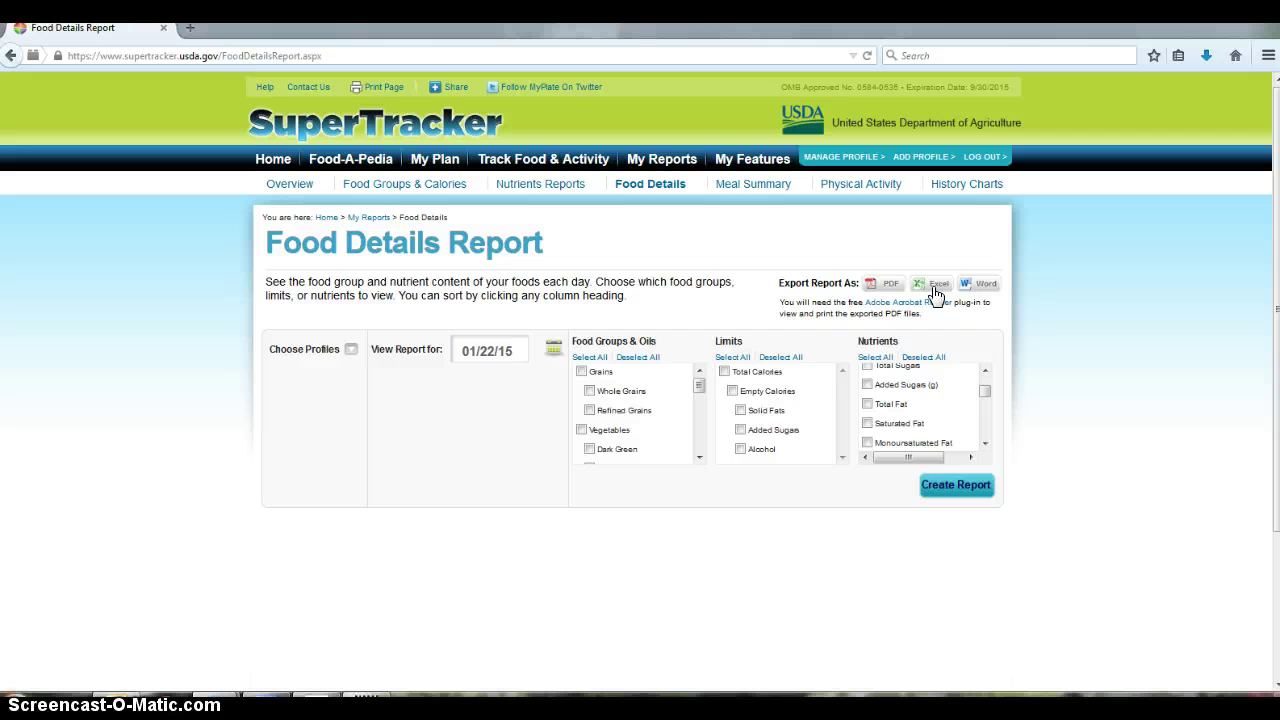
Review skim milk's six B-vitamin values, then bring up the saved PDF report in Adobe Reader
click(933, 285)
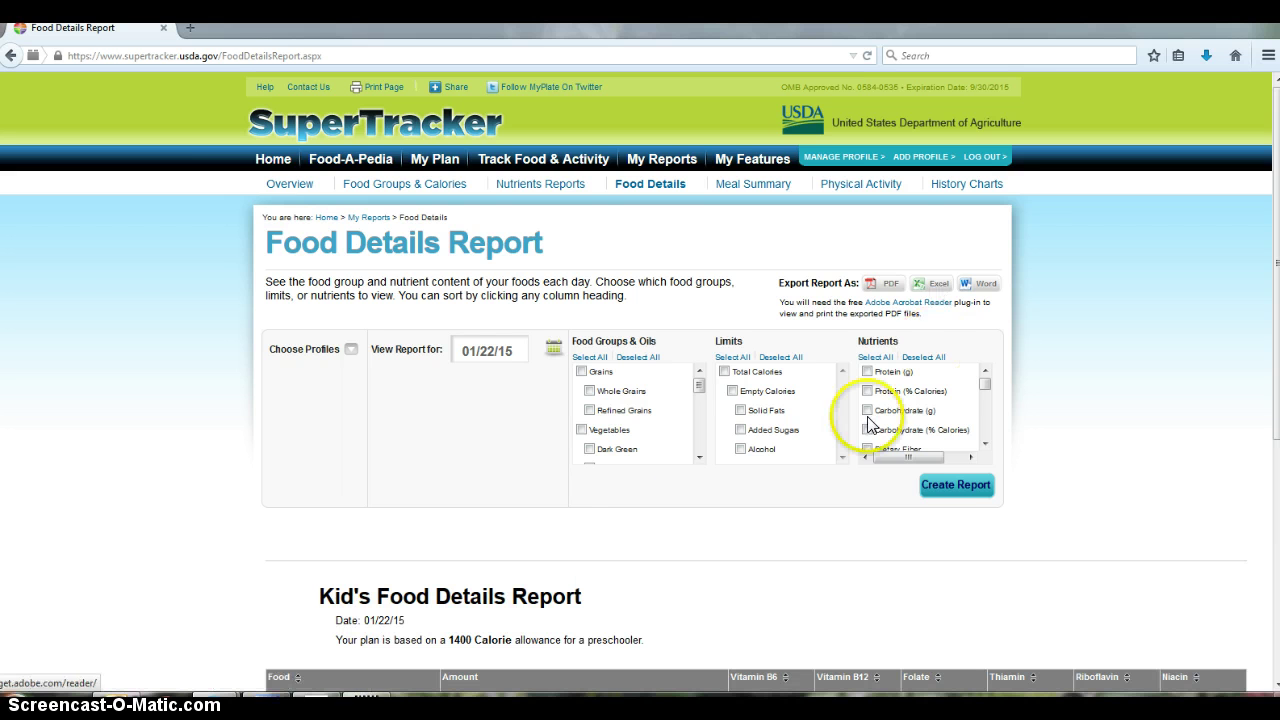
scroll(740, 452, down, 5)
scroll(770, 452, down, 1)
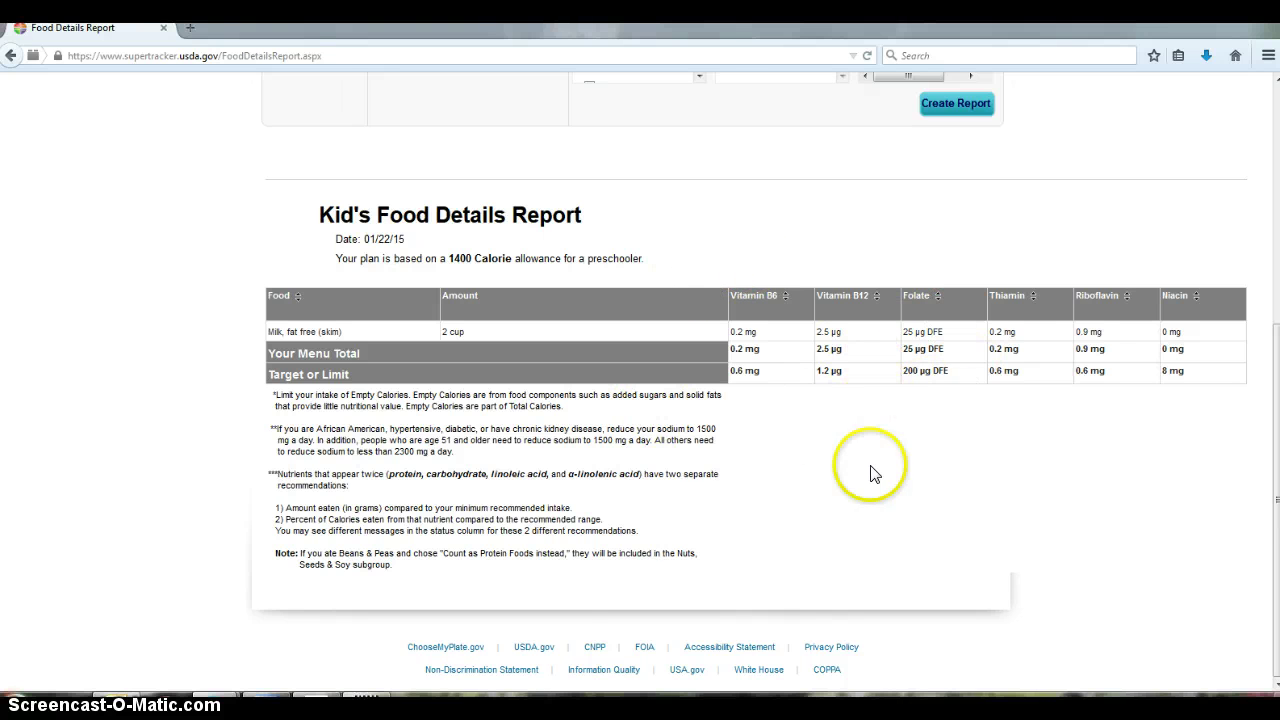
click(320, 700)
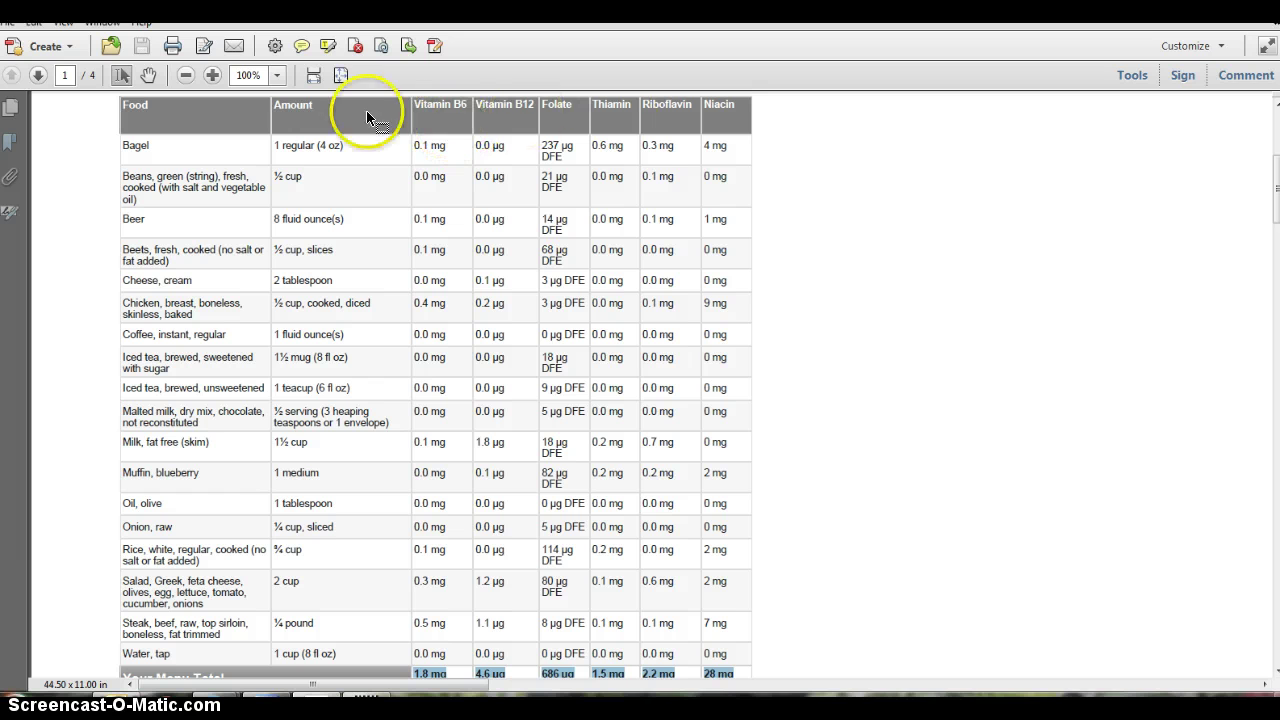
scroll(671, 323, down, 2)
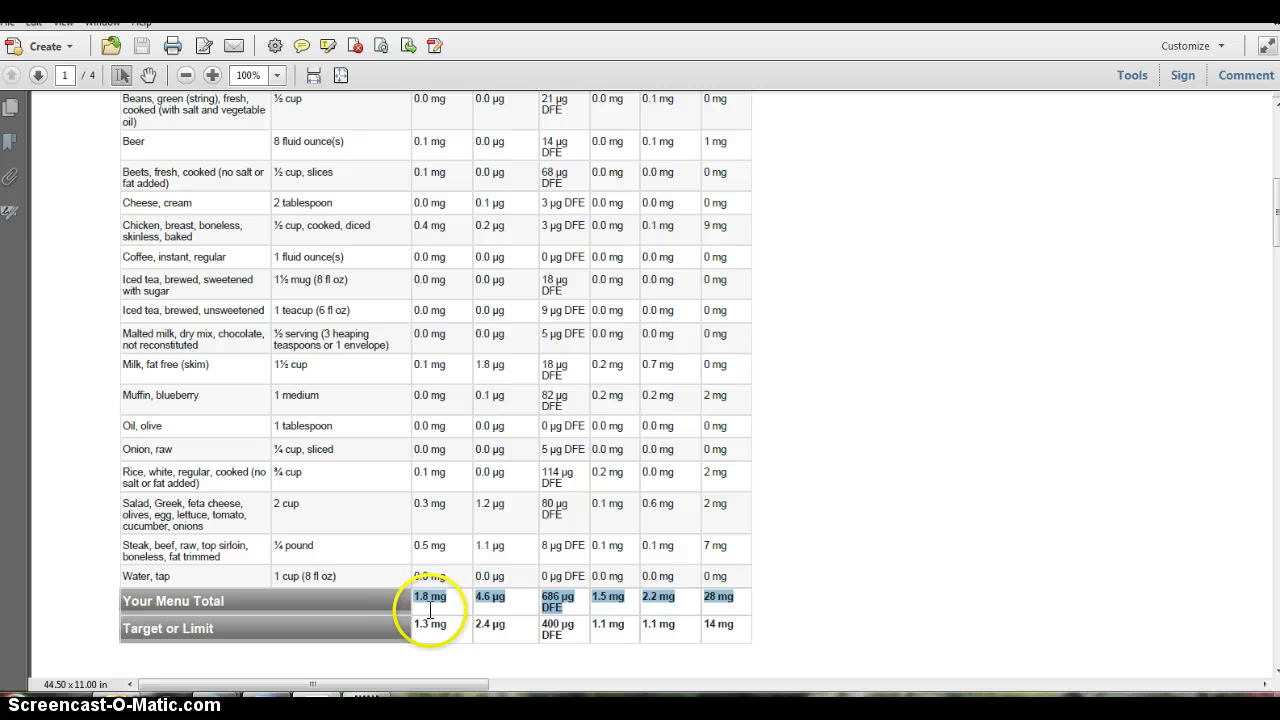
click(418, 603)
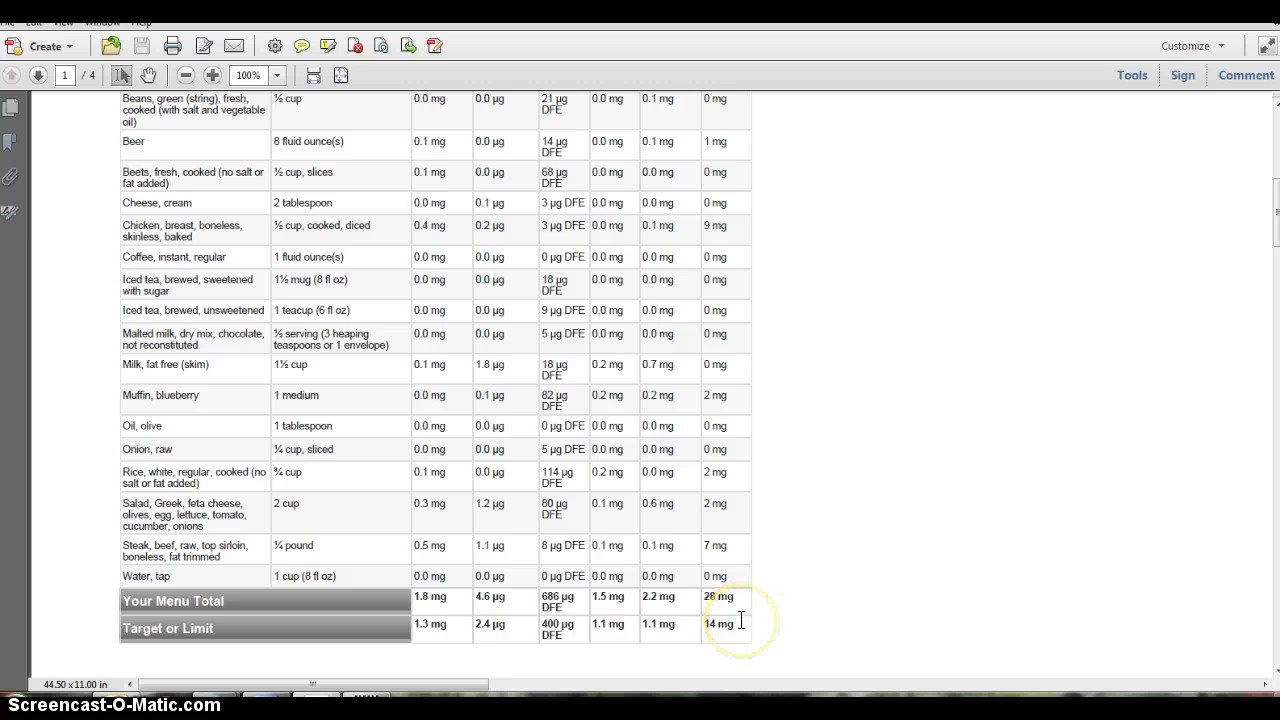
scroll(911, 464, up, 3)
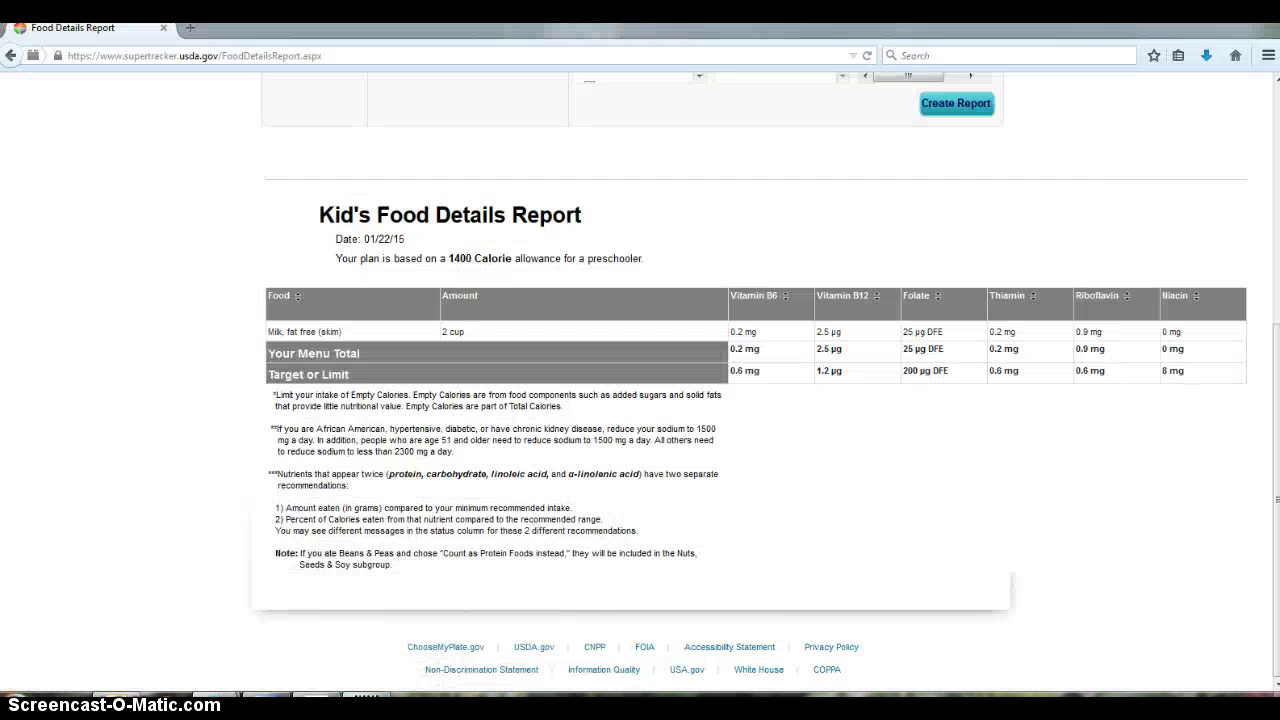
Scroll back up to the Food Details Report form in Firefox
scroll(1172, 188, up, 4)
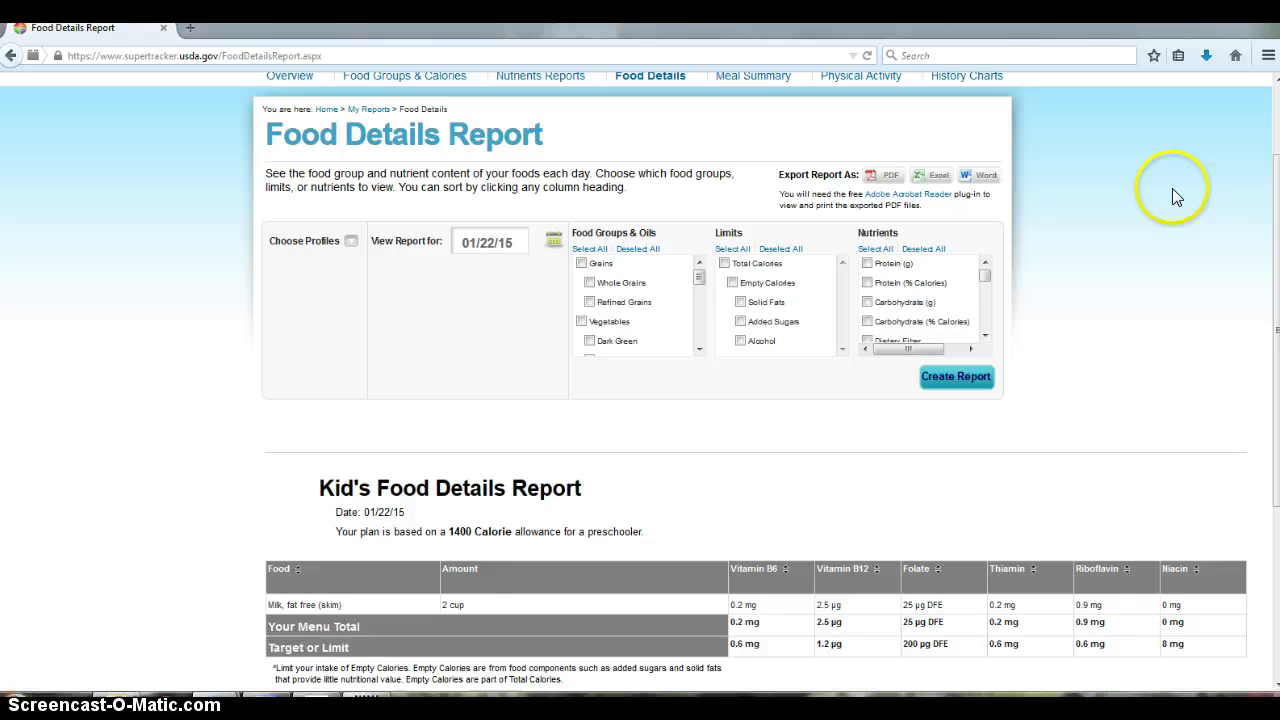